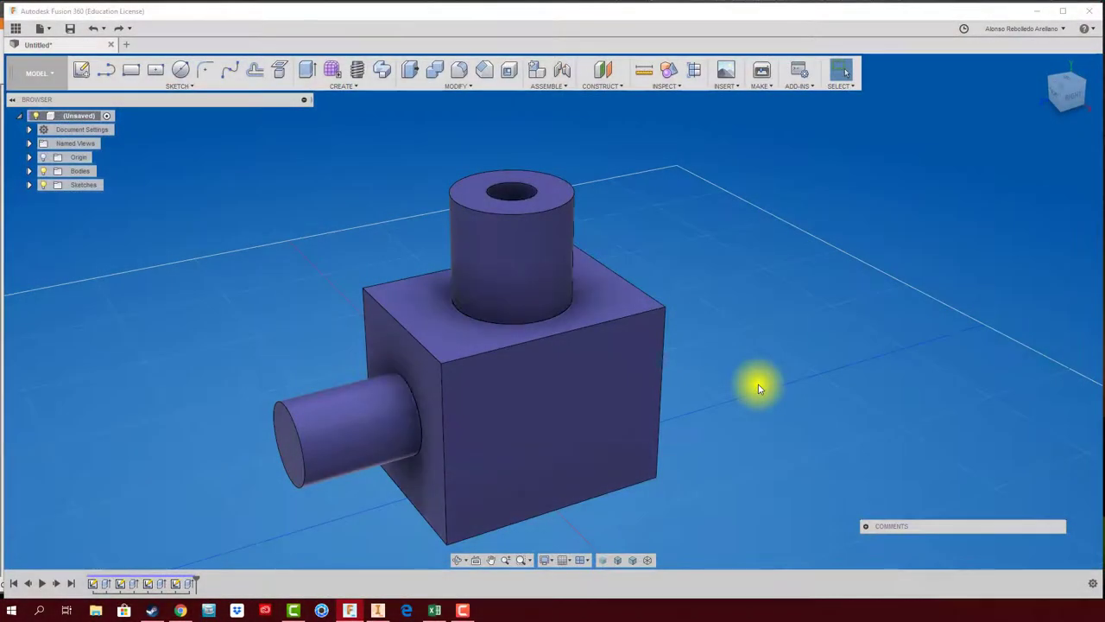
- Fillet the edge where the side shaft meets the block at about 12 mm
middle_drag(789, 394, 795, 373)
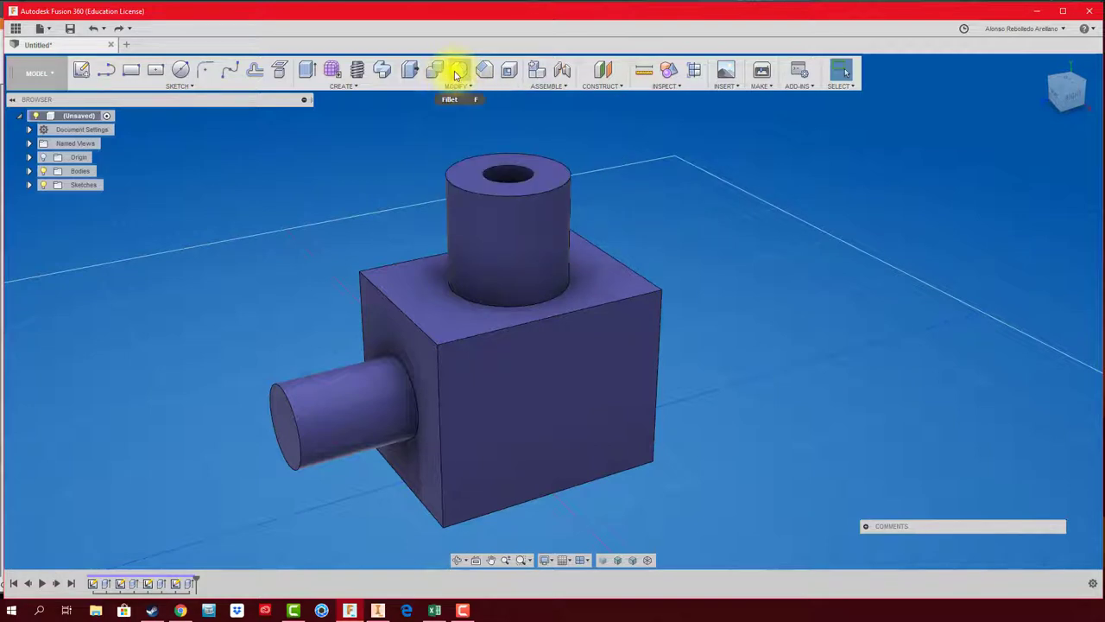
mouse_move(459, 70)
click(458, 86)
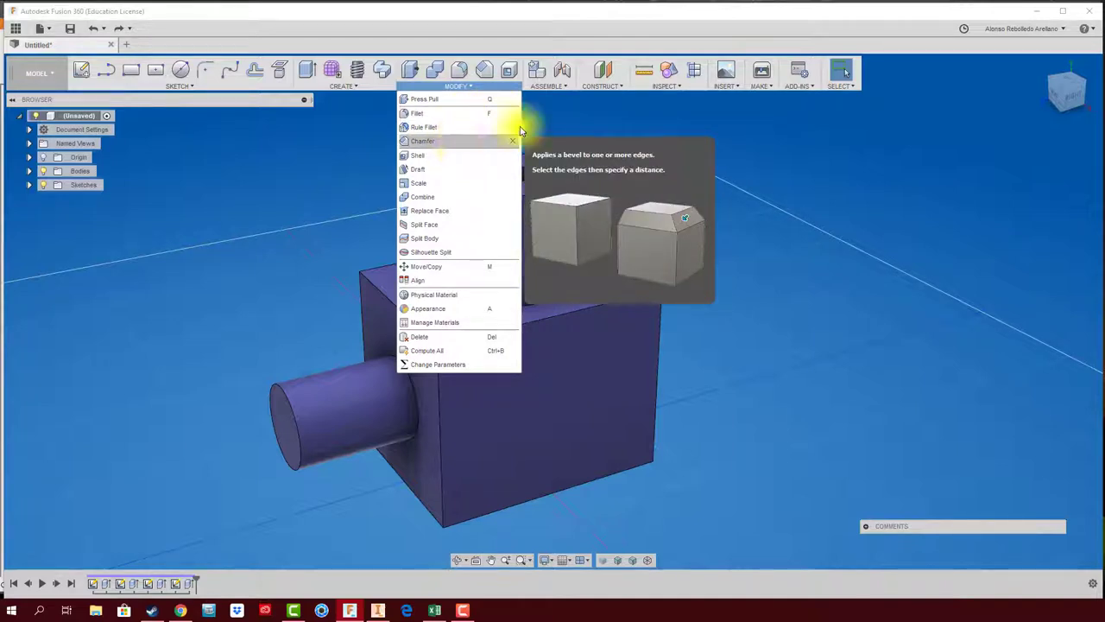
click(610, 111)
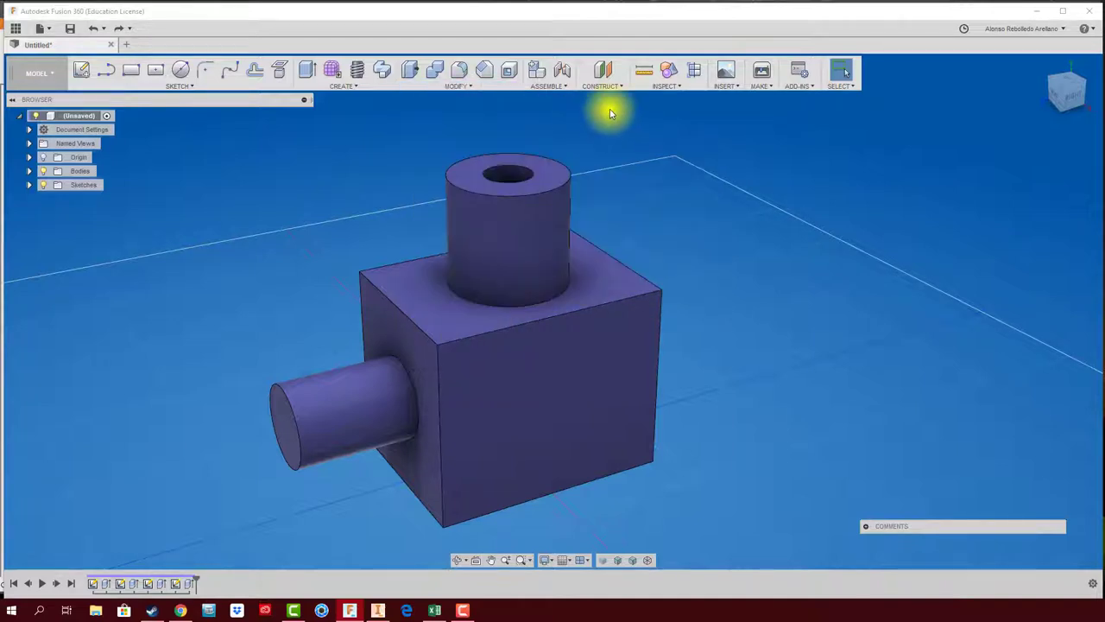
click(460, 71)
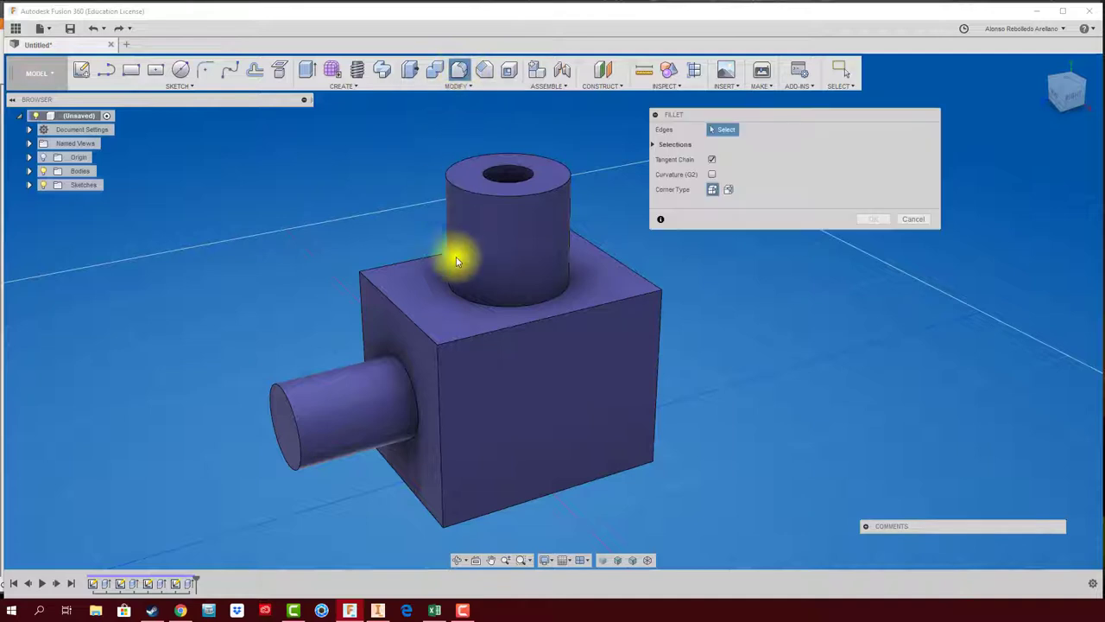
click(402, 365)
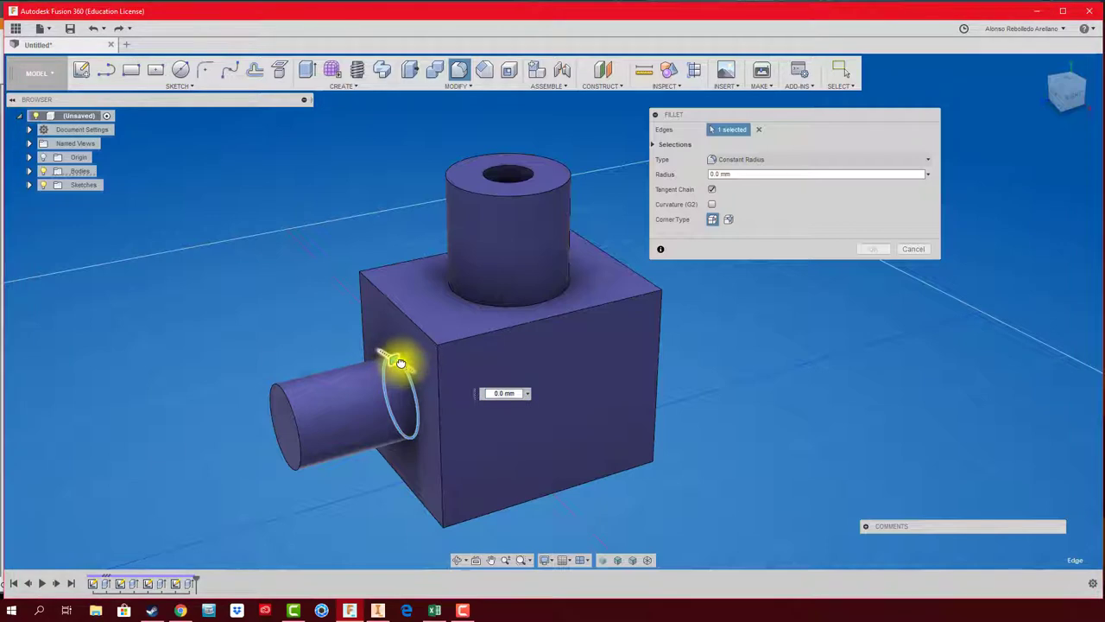
drag(400, 363, 388, 357)
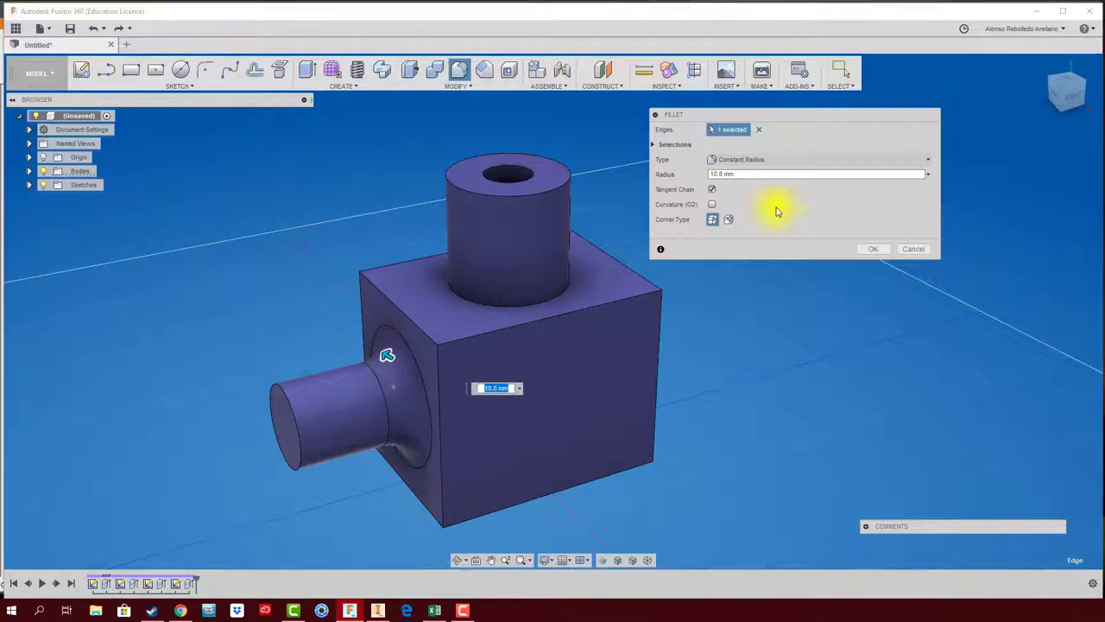
click(738, 173)
text(12)
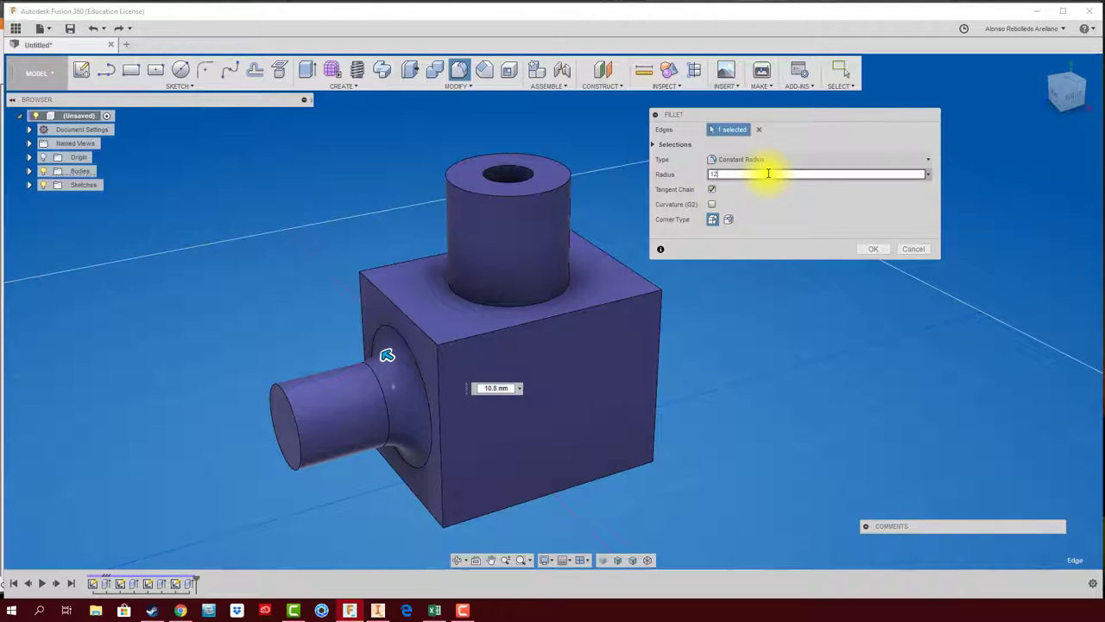
click(872, 250)
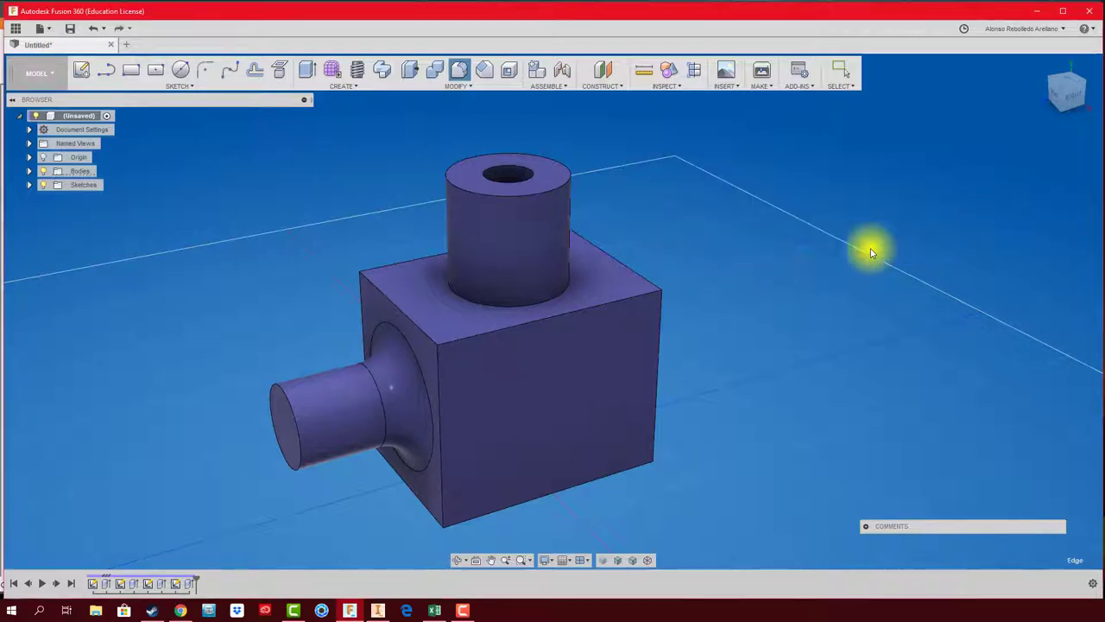
- Fillet the top boss's base edge into the block with a 17.7 mm radius
shift+middle_drag(777, 279, 556, 326)
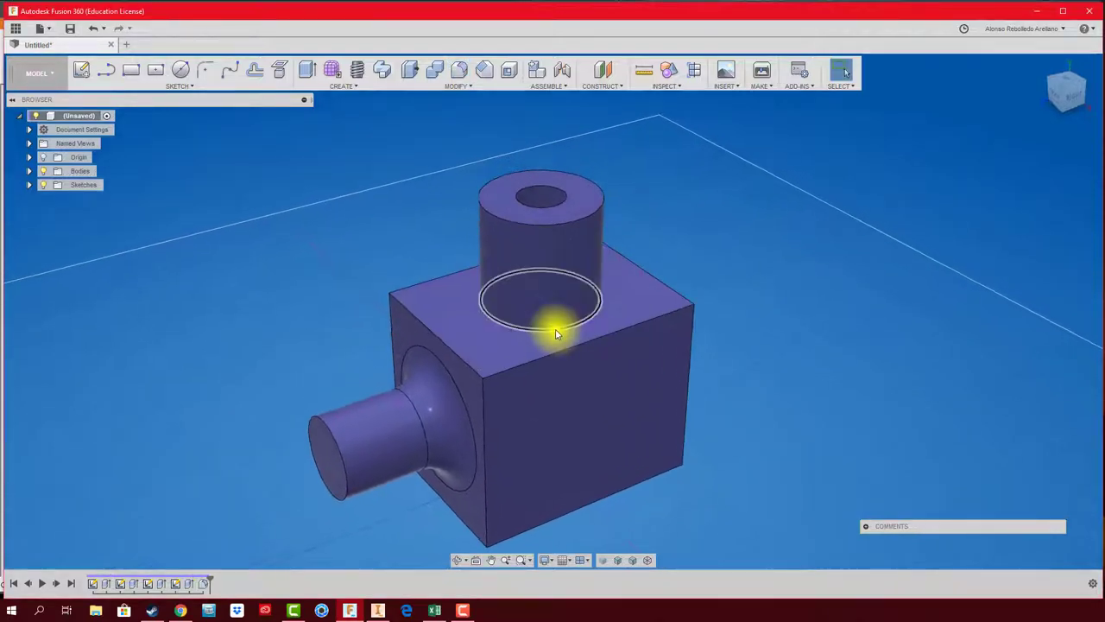
click(460, 70)
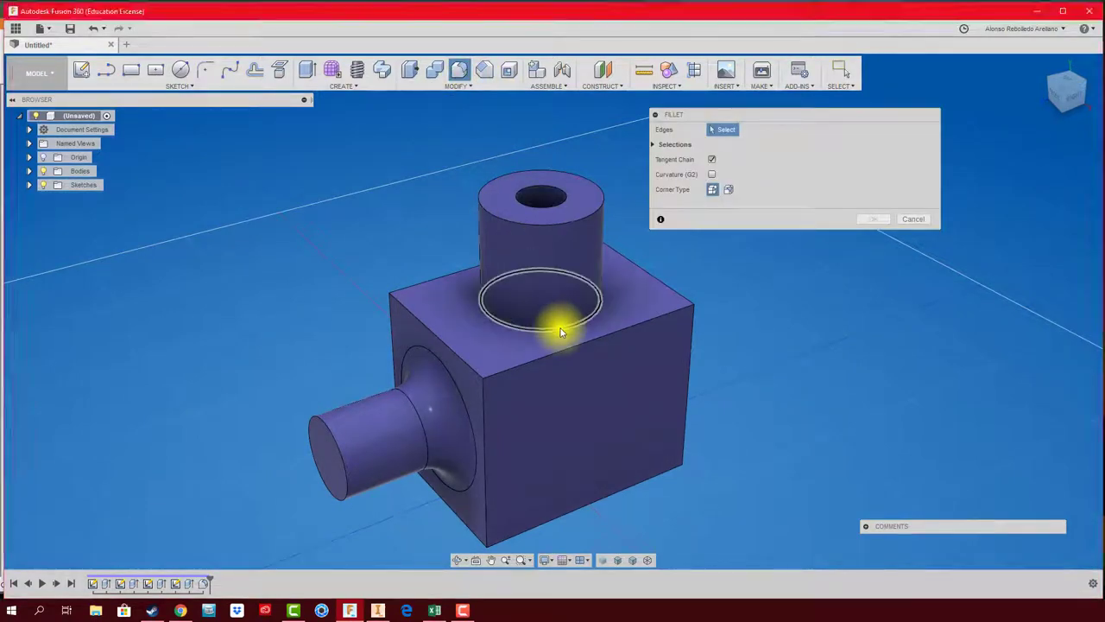
click(561, 326)
mouse_move(562, 323)
mouse_down()
mouse_move(576, 313)
mouse_move(570, 322)
mouse_up()
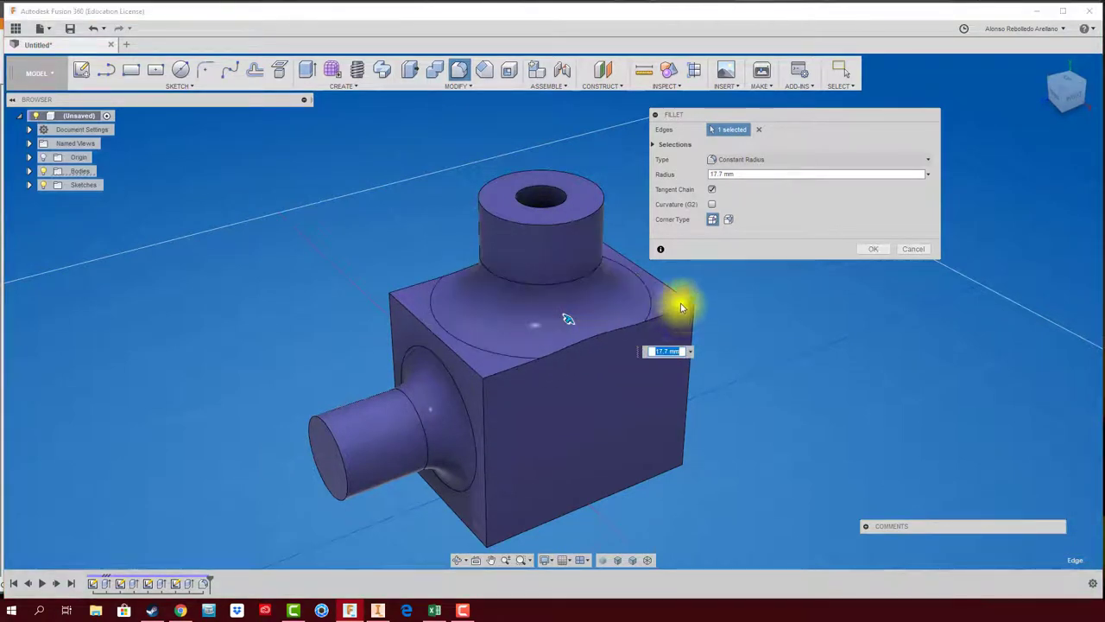
click(881, 253)
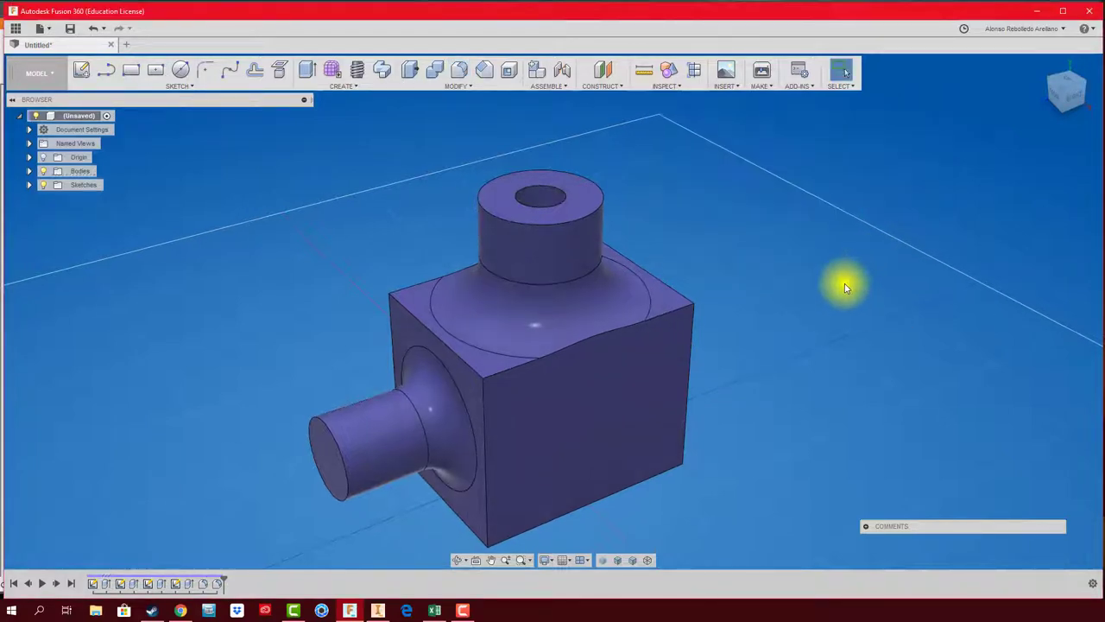
- Round the block's front vertical edge with a 12.2 mm fillet
click(460, 76)
mouse_move(629, 369)
shift+middle_down()
mouse_move(572, 414)
mouse_move(620, 402)
shift+middle_up()
click(572, 414)
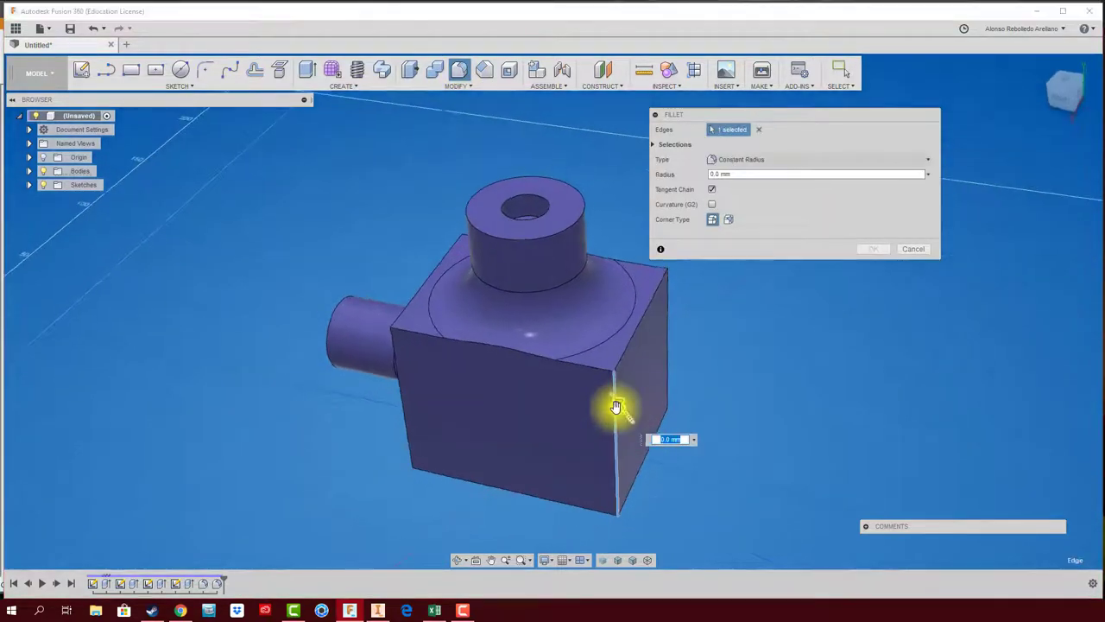
drag(620, 403, 614, 395)
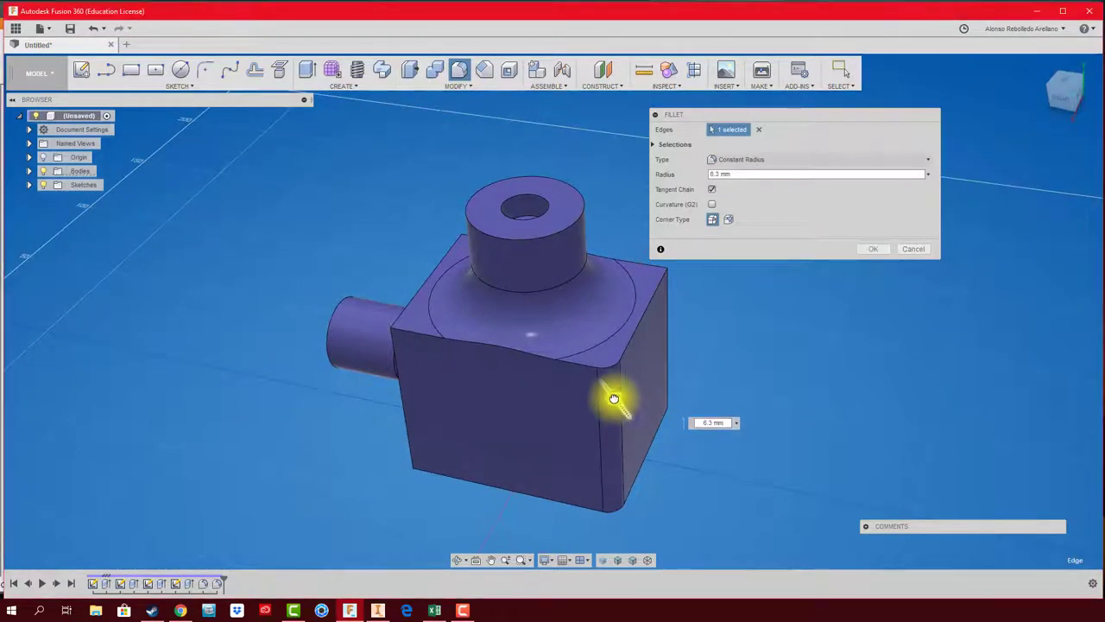
click(873, 249)
- Fillet two more block edges together at 9.9 mm
mouse_move(844, 274)
shift+middle_down()
mouse_move(511, 116)
mouse_move(461, 69)
shift+middle_up()
click(459, 69)
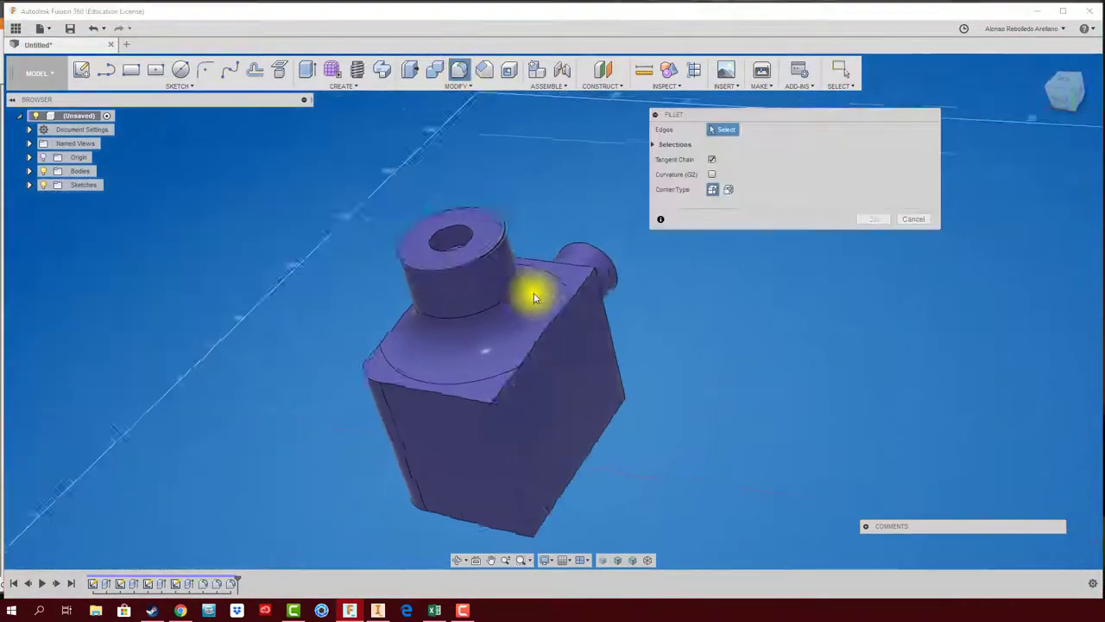
click(587, 329)
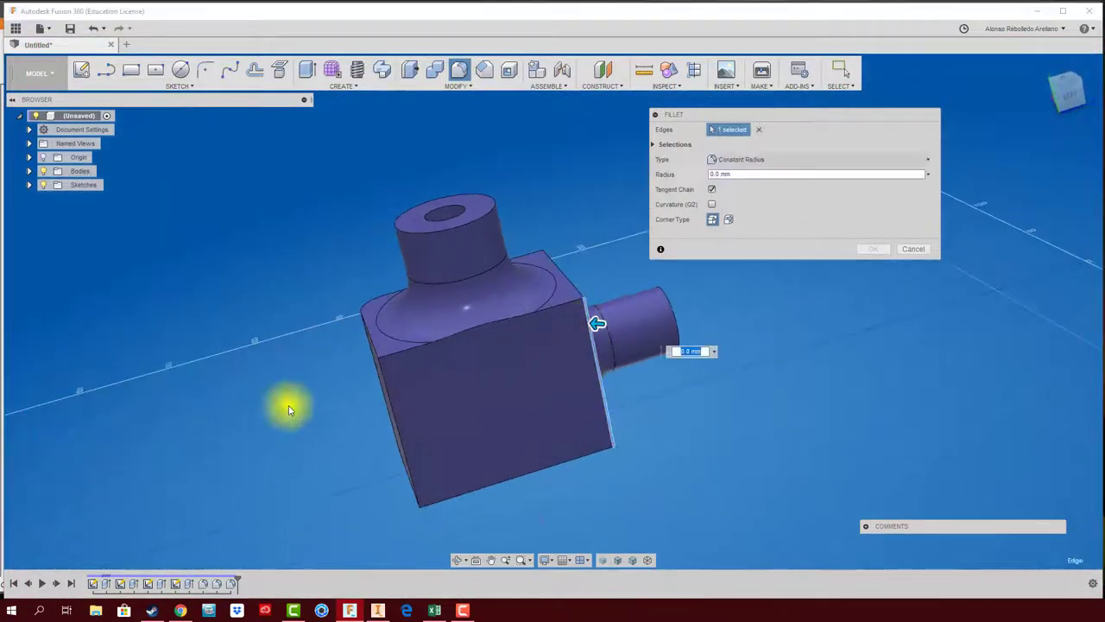
click(382, 379)
drag(383, 381, 674, 395)
shift+middle_drag(673, 394, 724, 337)
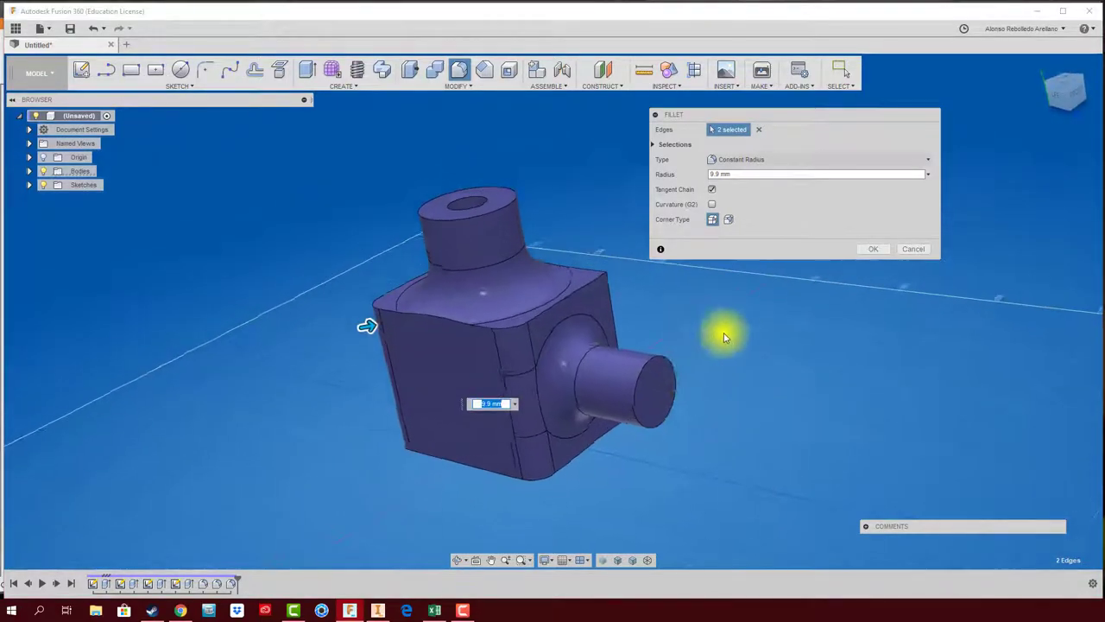
click(873, 249)
- Fillet a face's full edge loop on the underside at 7.5 mm
mouse_move(745, 253)
shift+middle_down()
mouse_move(570, 209)
mouse_move(485, 73)
shift+middle_up()
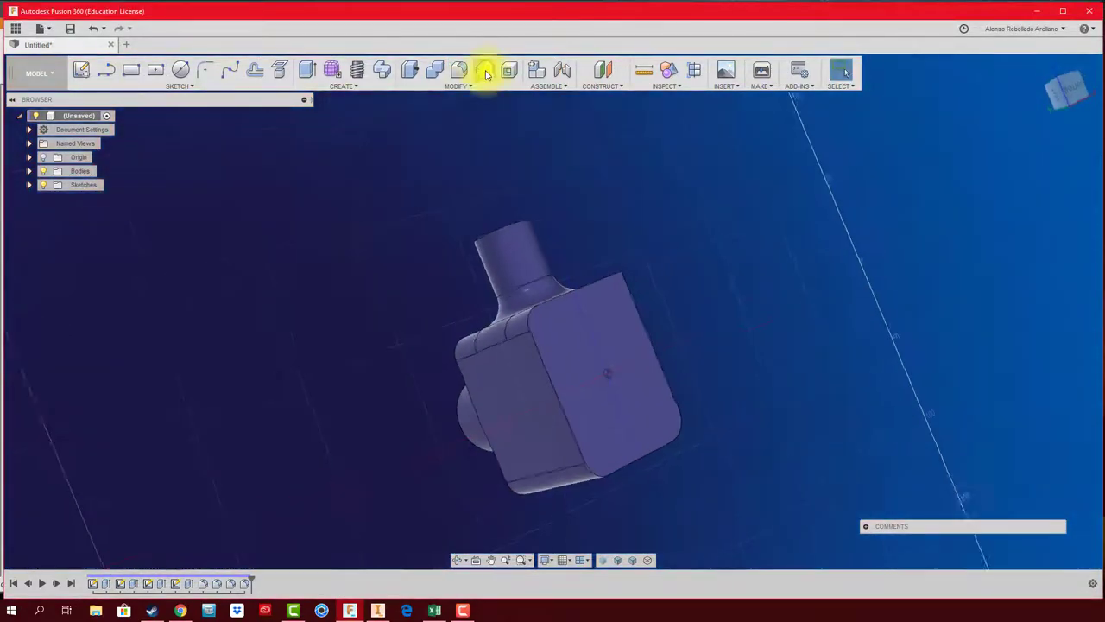
click(459, 71)
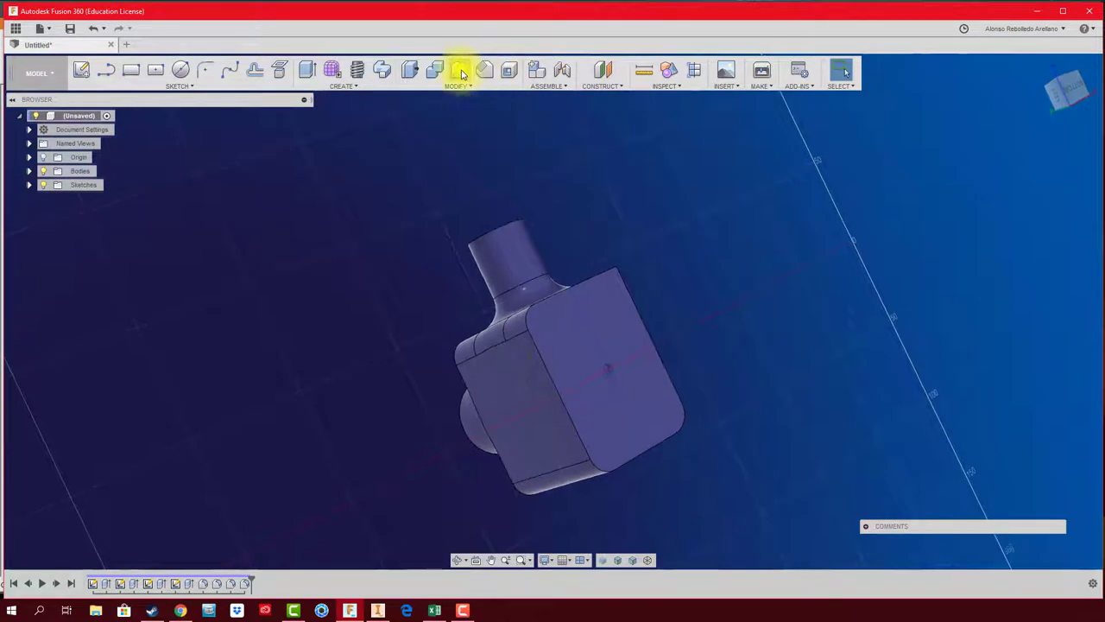
click(562, 289)
mouse_move(562, 288)
shift+middle_down()
mouse_move(740, 333)
mouse_move(619, 380)
mouse_move(560, 333)
shift+middle_up()
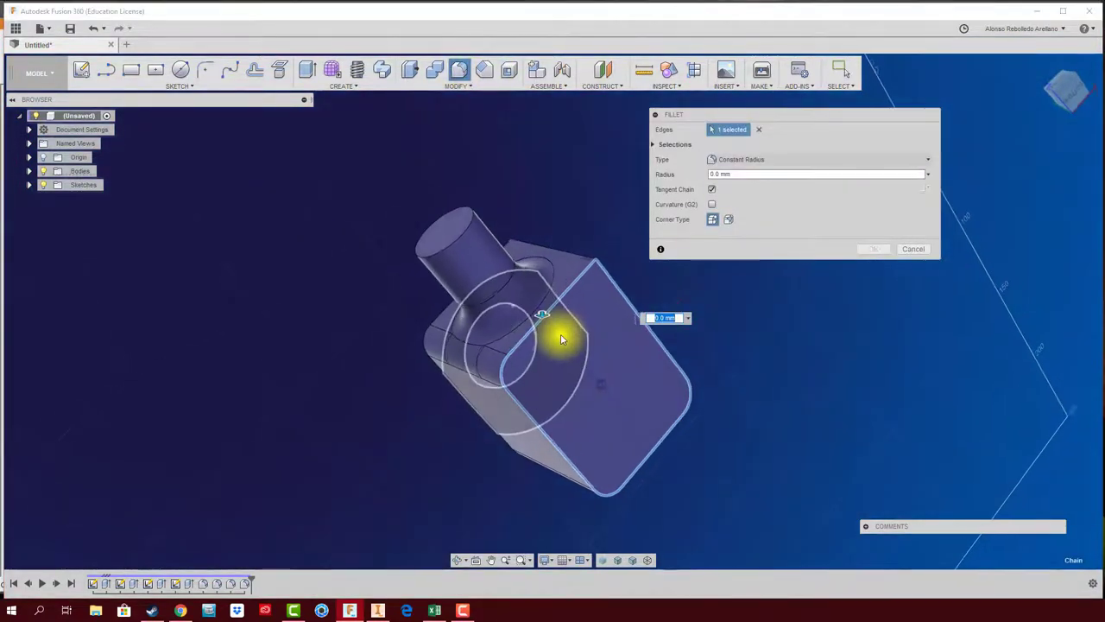
drag(561, 333, 536, 313)
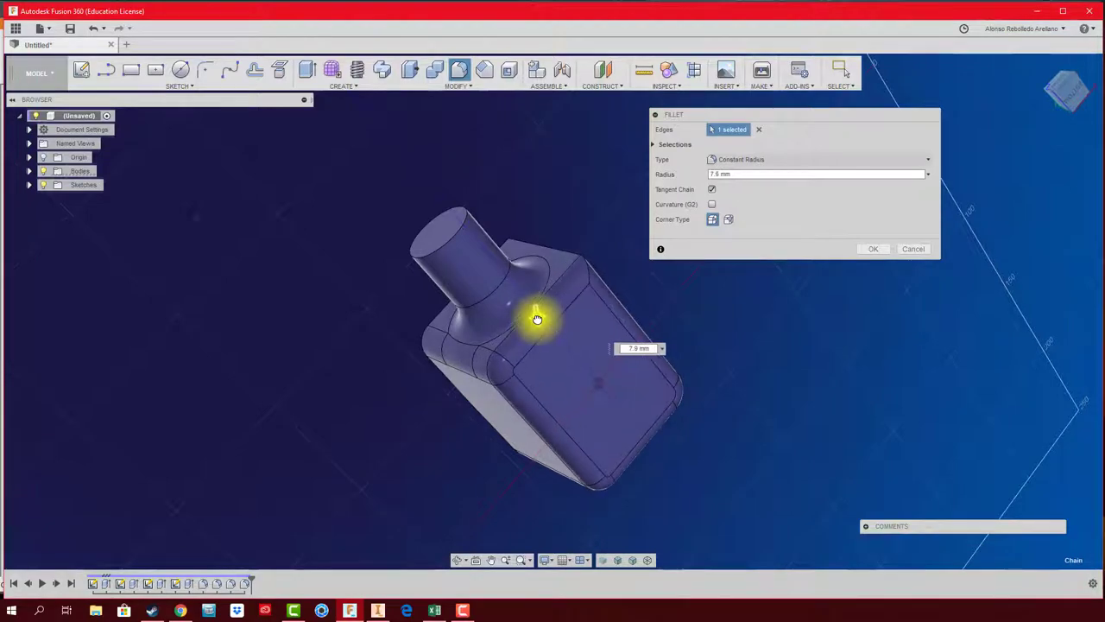
click(871, 251)
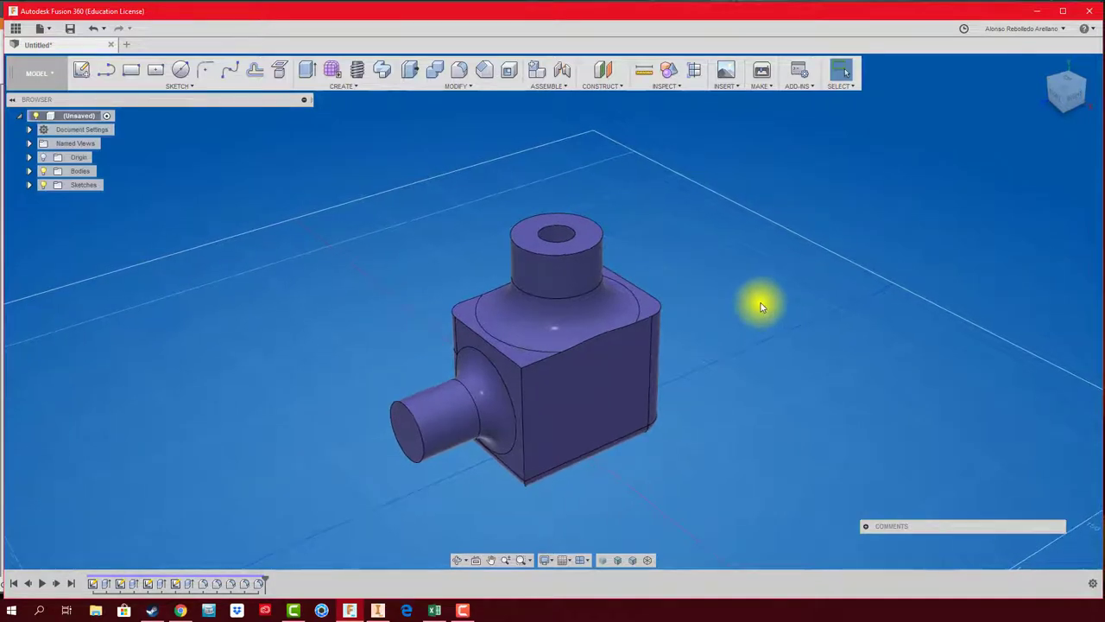
- Add an Equal distance chamfer of 3.2 mm to the top boss's outer rim
click(484, 71)
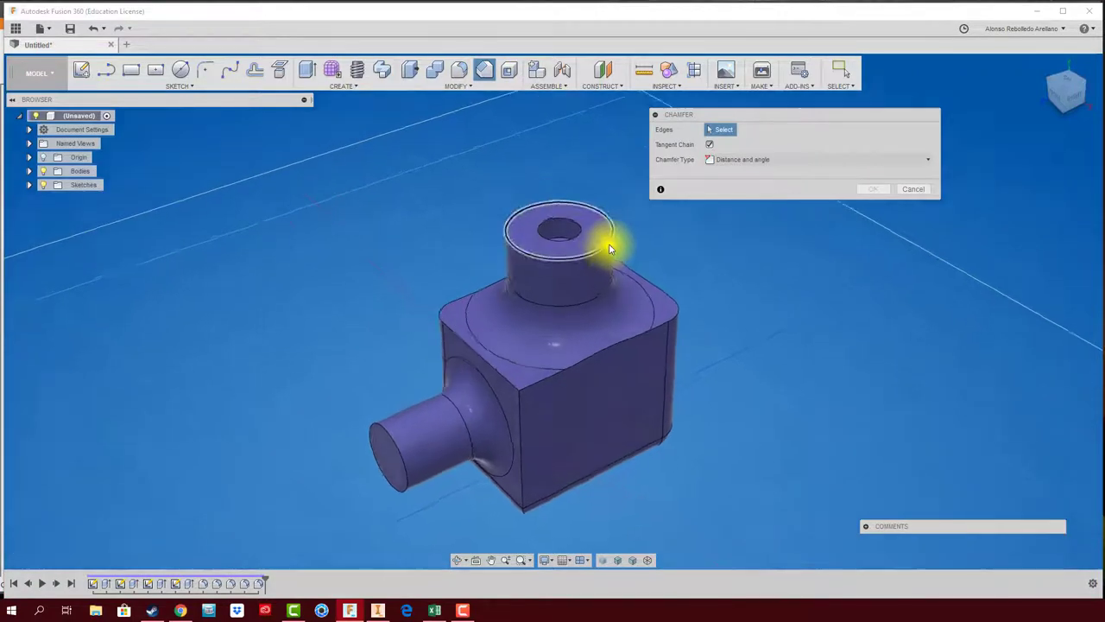
click(786, 164)
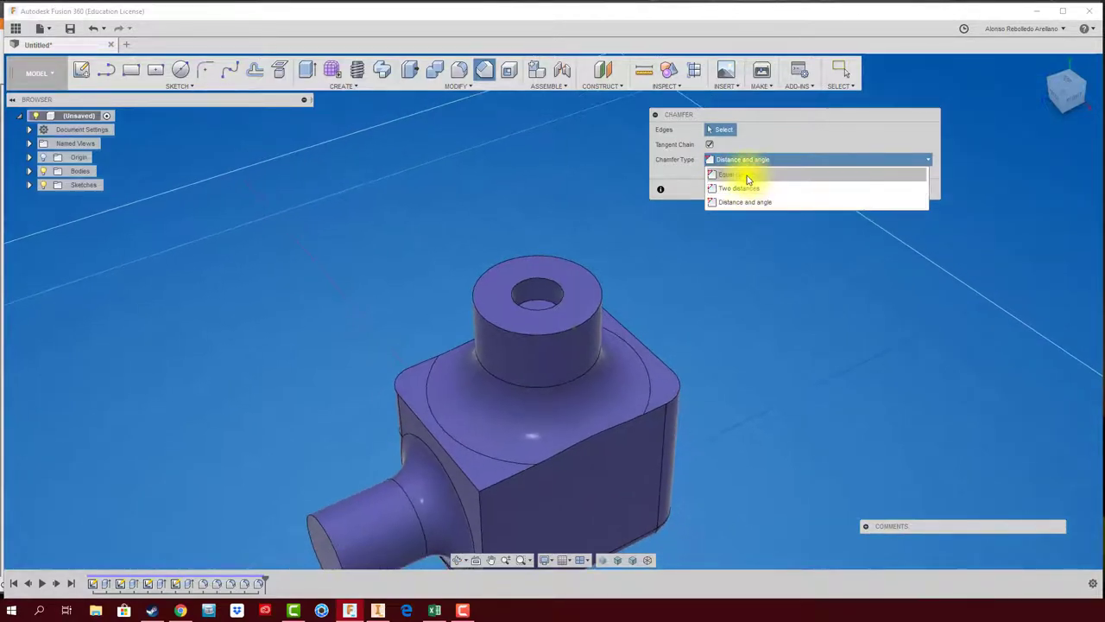
click(744, 176)
click(585, 325)
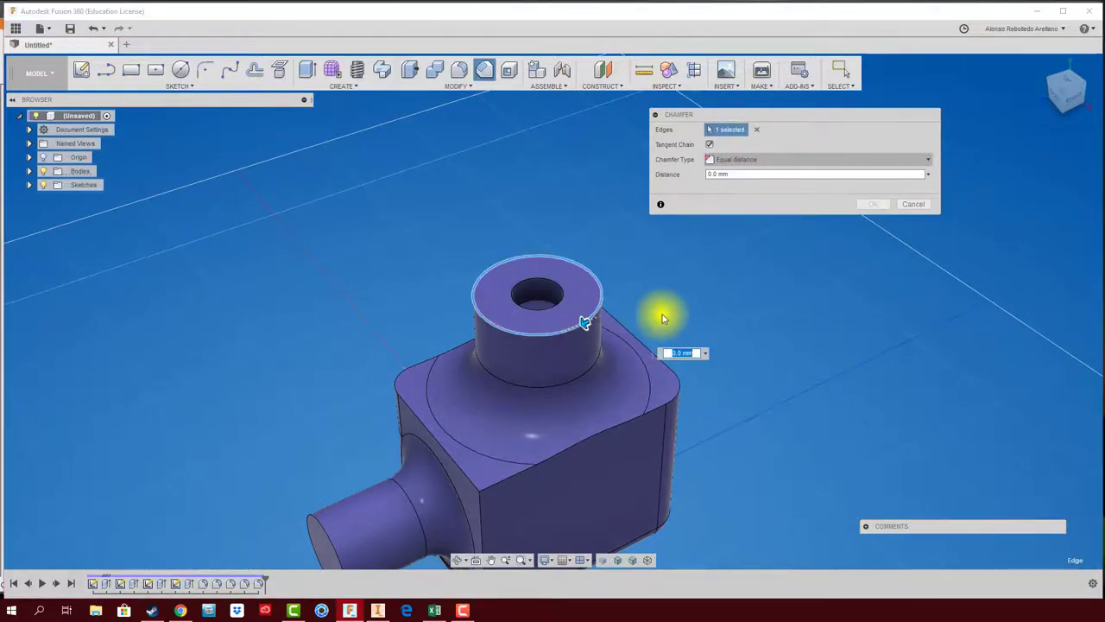
scroll(618, 338, up, 2)
text(3.2)
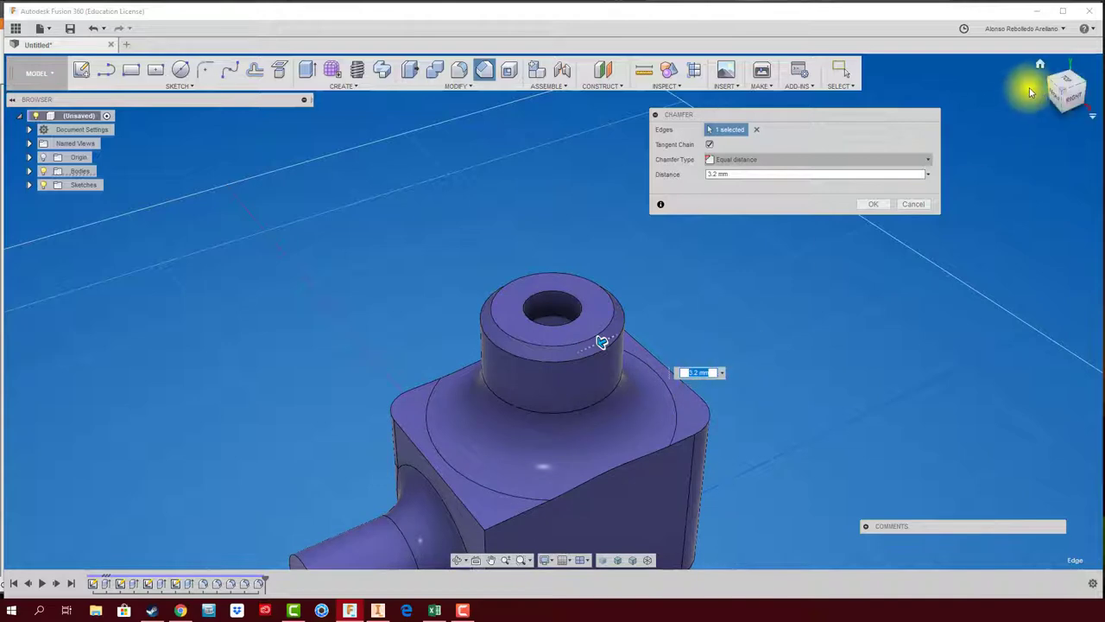
click(882, 205)
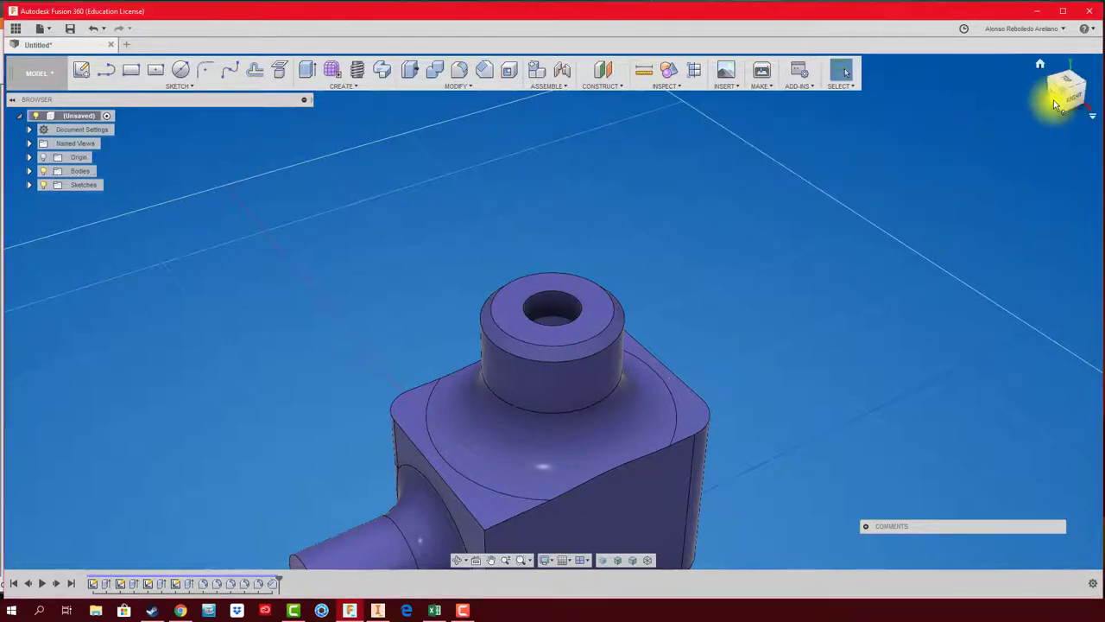
click(1058, 101)
scroll(674, 254, up, 3)
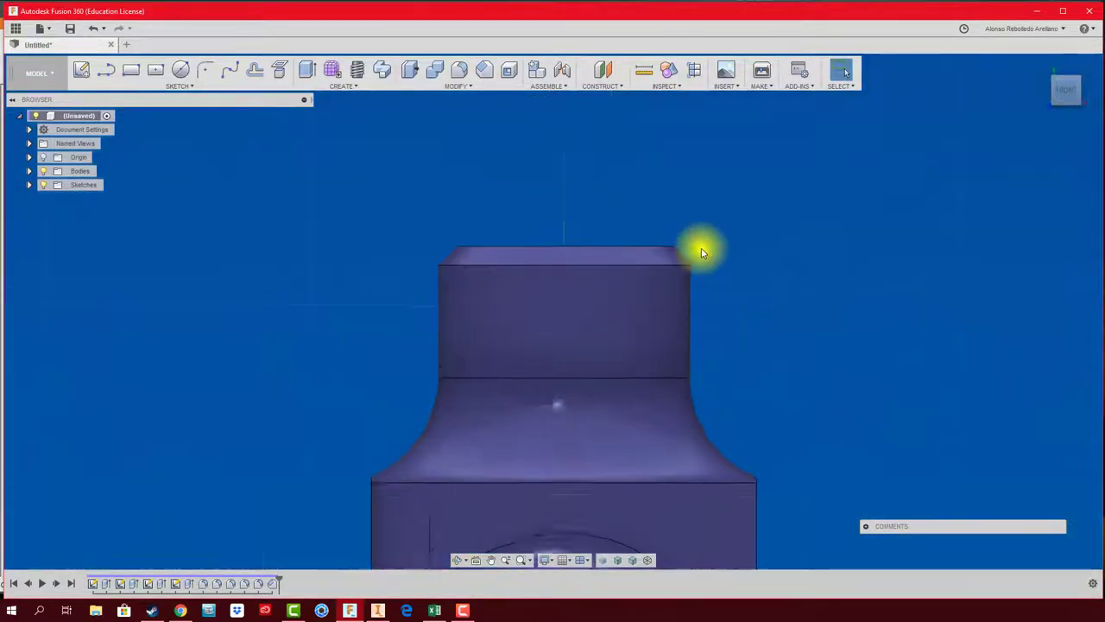
scroll(703, 247, up, 3)
scroll(702, 252, up, 3)
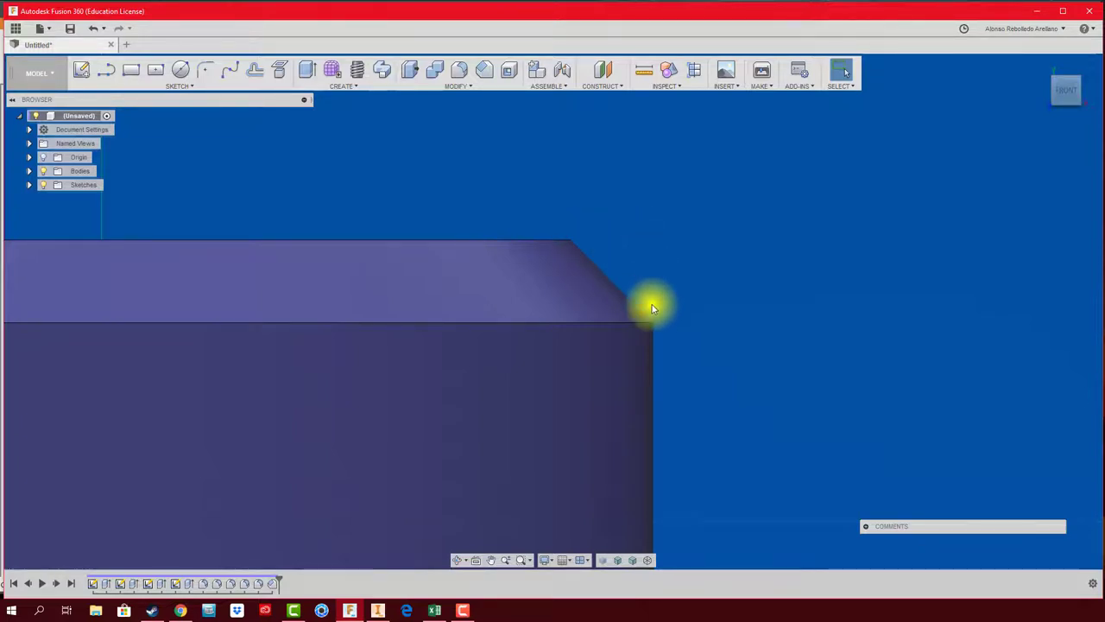
key(F6)
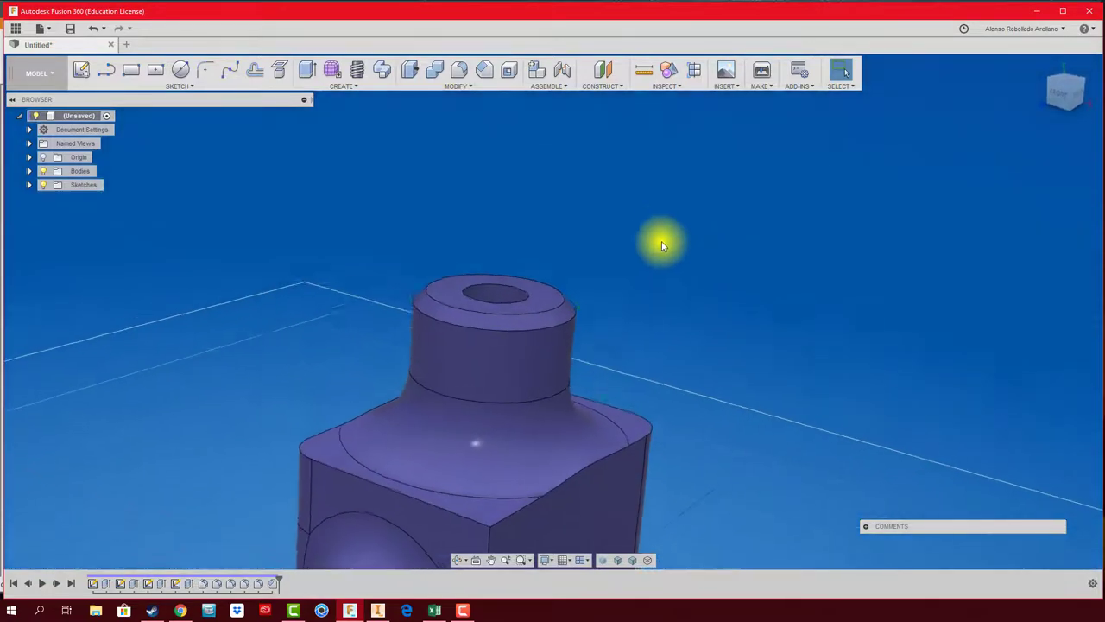
- Set up a Distance and angle chamfer on the top edge of the boss's hole
click(486, 73)
click(773, 160)
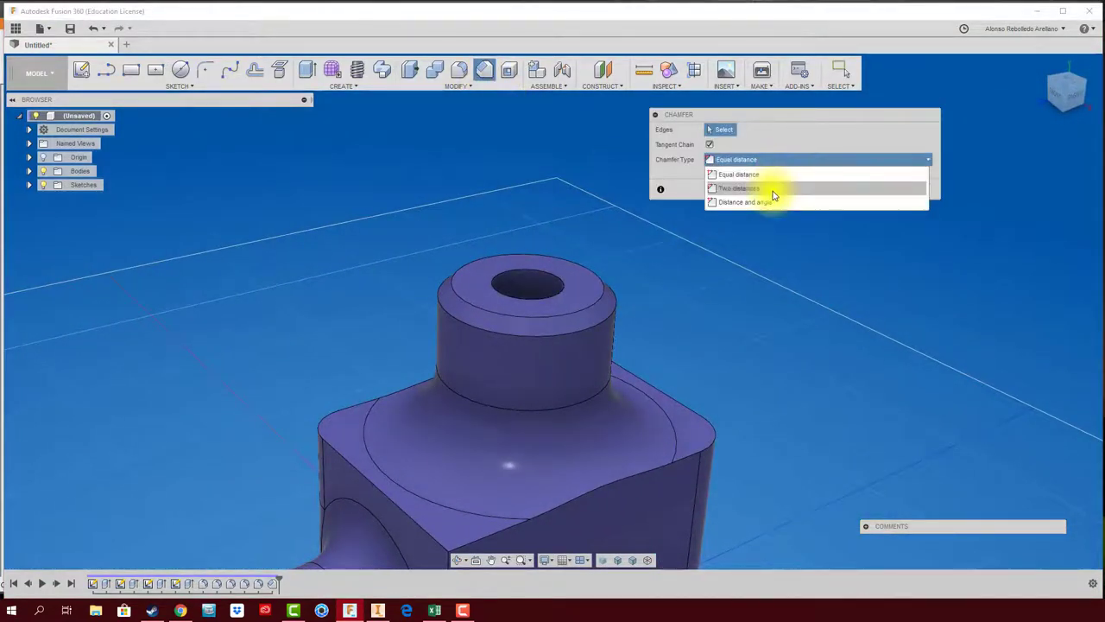
click(769, 203)
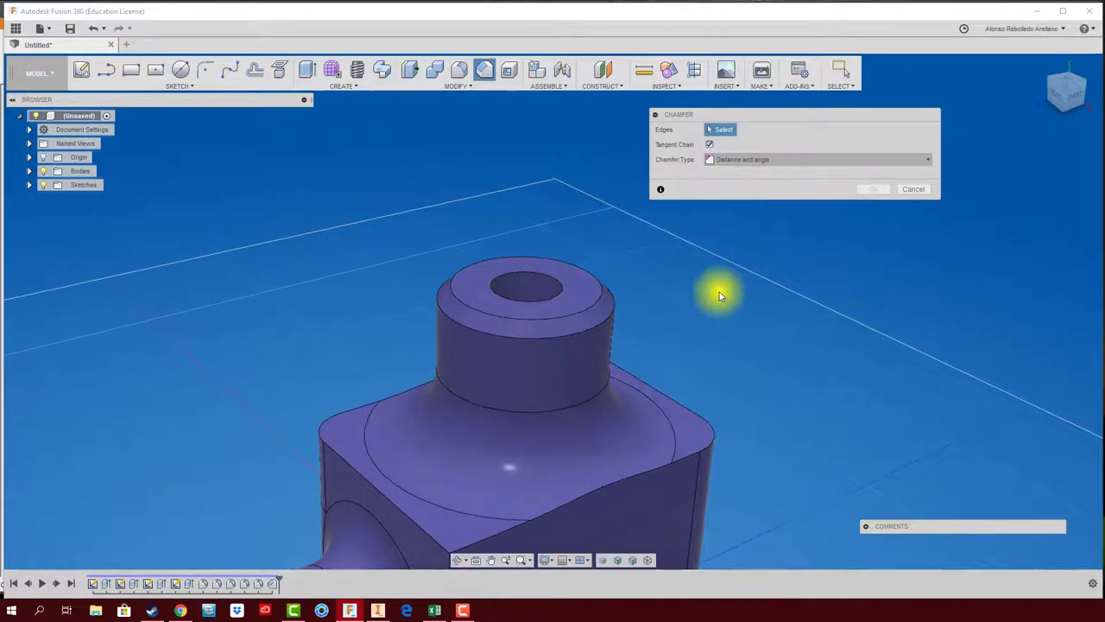
scroll(718, 296, up, 3)
scroll(718, 296, up, 3)
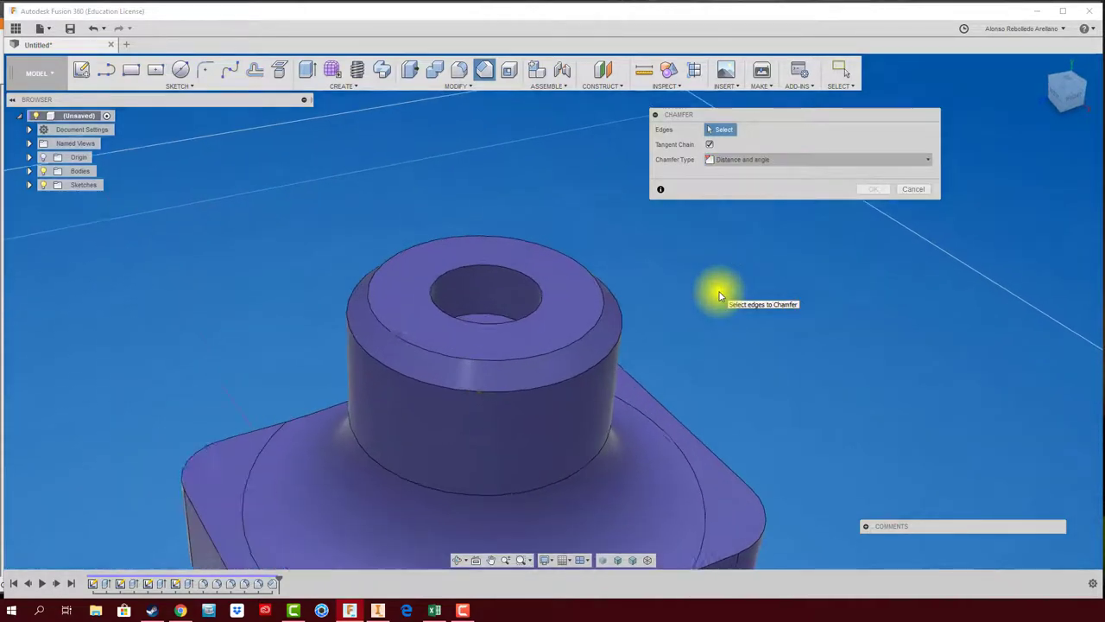
scroll(605, 285, up, 2)
click(508, 277)
text(2)
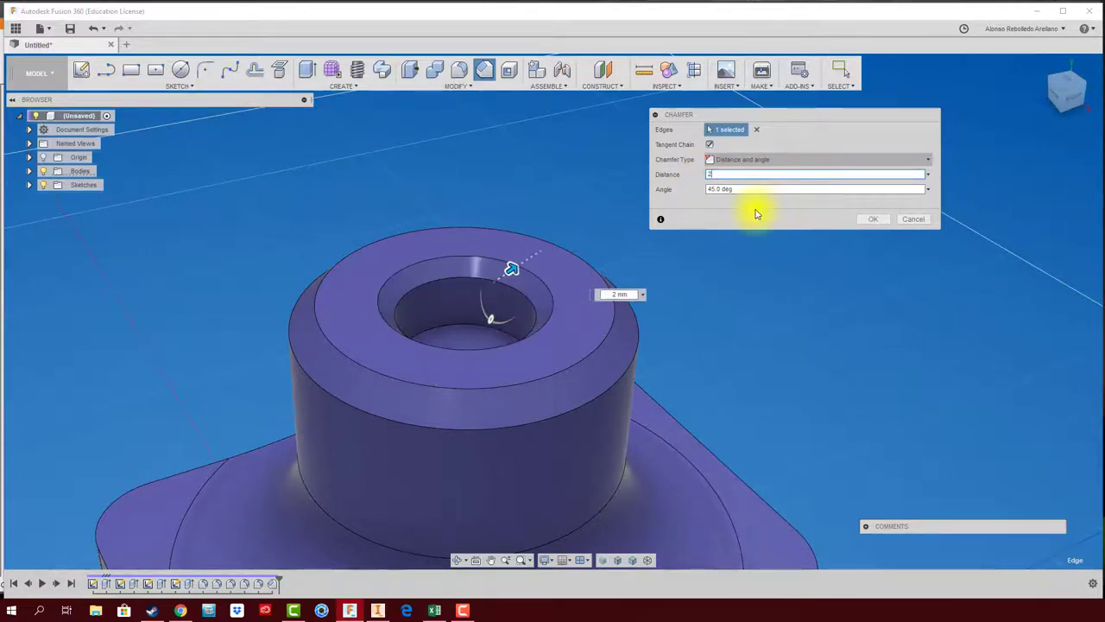
- Give the hole chamfer 2 mm at about 68°, apply it, and begin another chamfer
shift+middle_drag(605, 247, 544, 308)
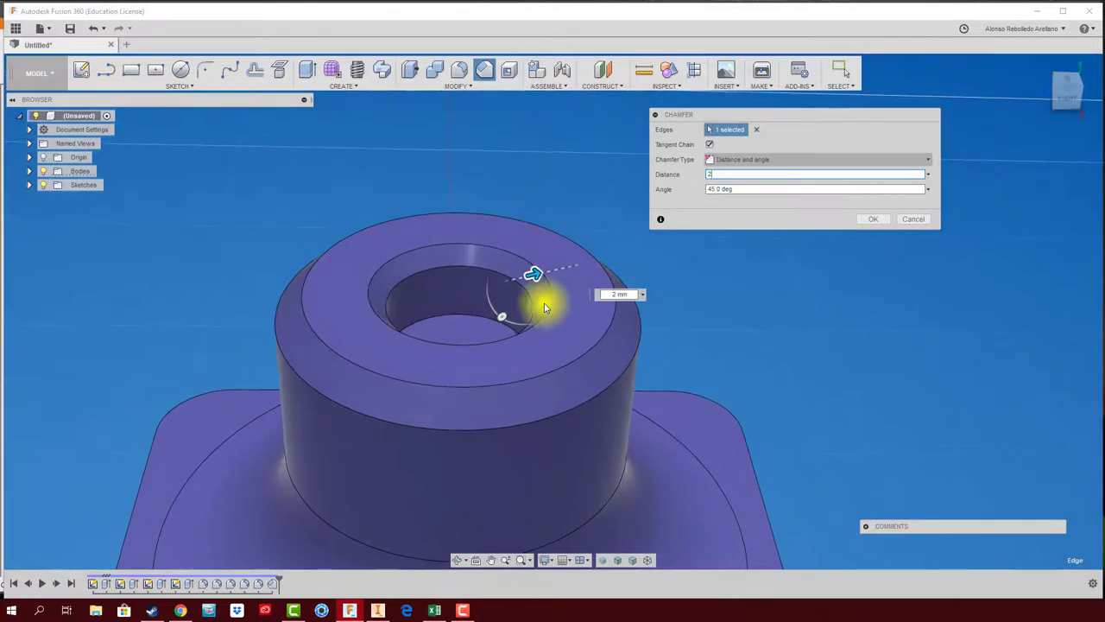
mouse_move(503, 318)
mouse_down()
mouse_move(517, 323)
mouse_move(496, 308)
mouse_move(512, 322)
mouse_up()
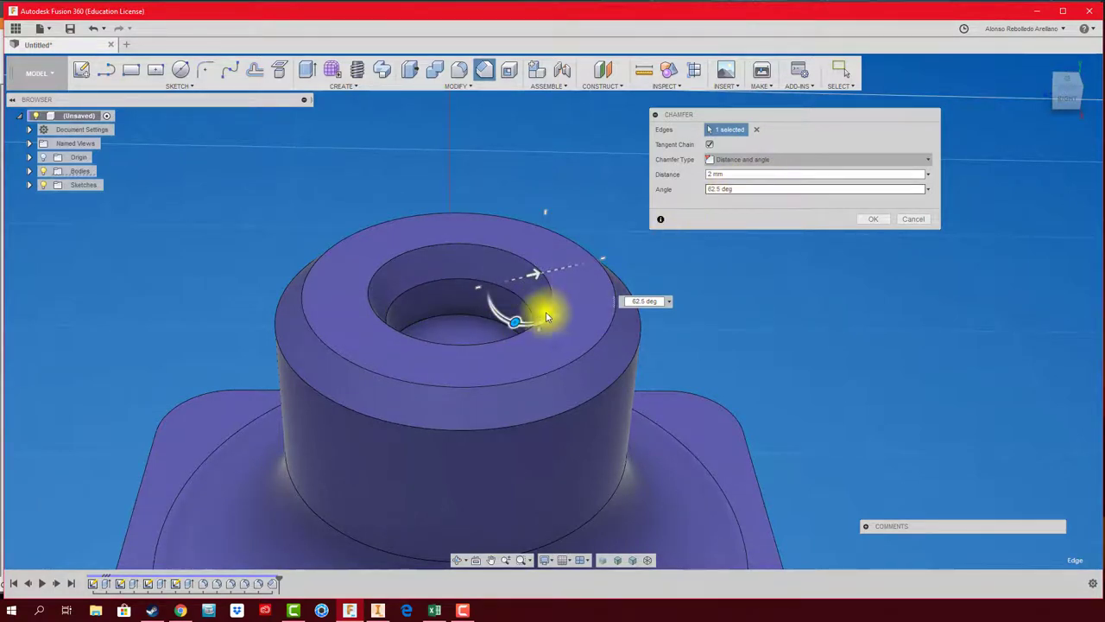
mouse_move(514, 323)
mouse_down()
mouse_move(506, 313)
mouse_move(524, 325)
mouse_up()
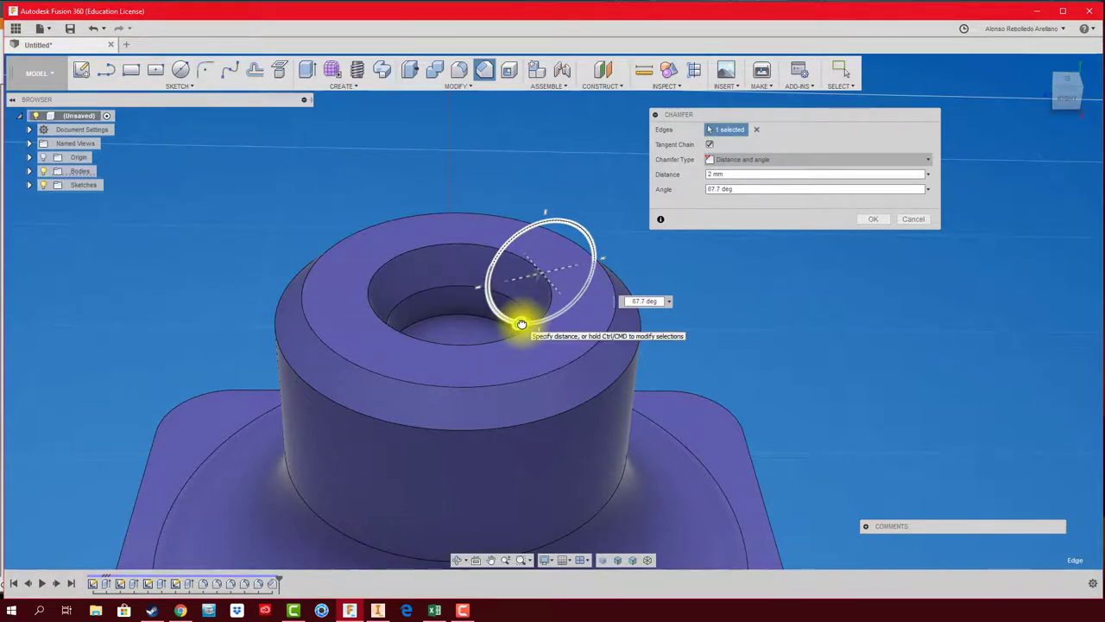
click(871, 220)
scroll(782, 263, down, 5)
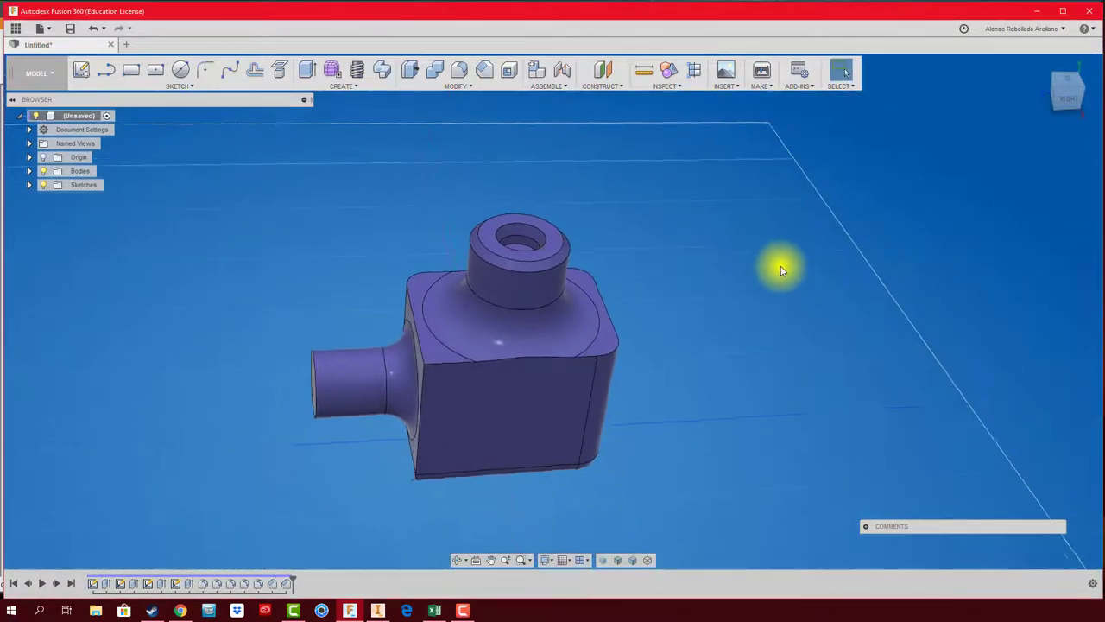
mouse_move(780, 267)
shift+middle_down()
mouse_move(666, 273)
mouse_move(622, 217)
mouse_move(538, 148)
mouse_move(486, 69)
shift+middle_up()
click(484, 69)
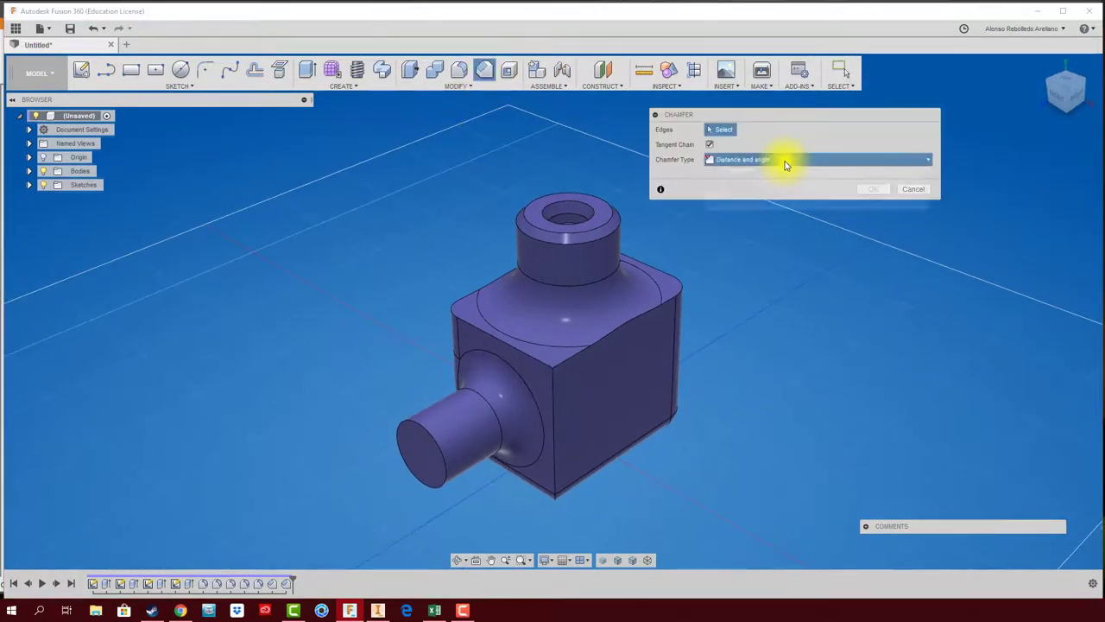
- Apply a Two distances chamfer of 8 mm by 5 mm to the side shaft's end rim
click(781, 161)
click(769, 189)
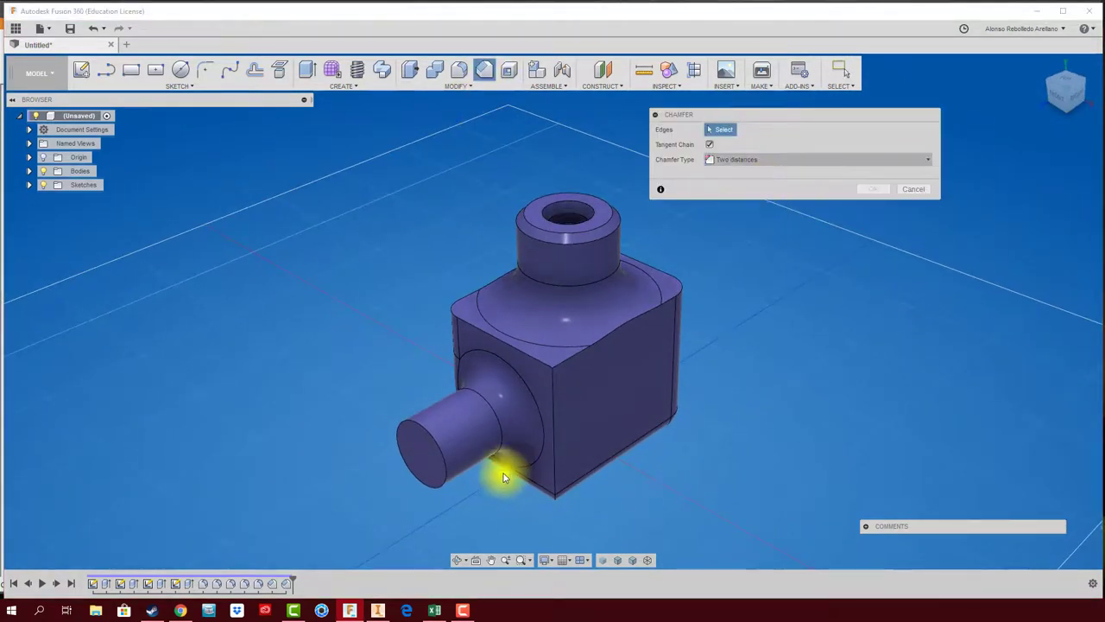
click(436, 444)
scroll(448, 479, up, 2)
scroll(448, 479, up, 2)
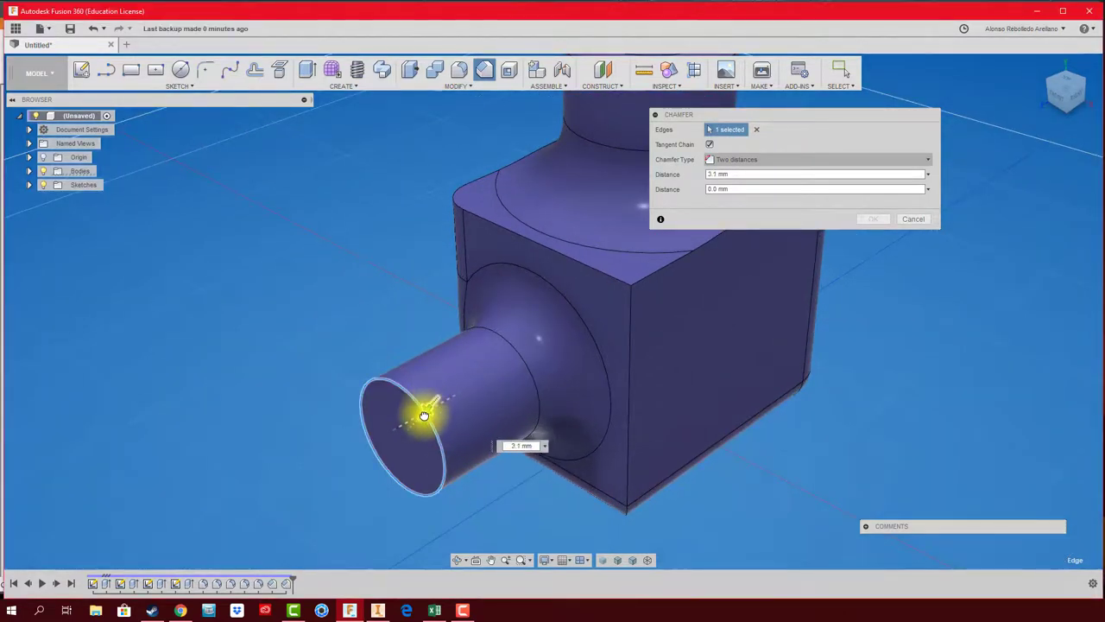
mouse_move(420, 419)
mouse_down()
mouse_move(451, 400)
mouse_move(439, 403)
mouse_up()
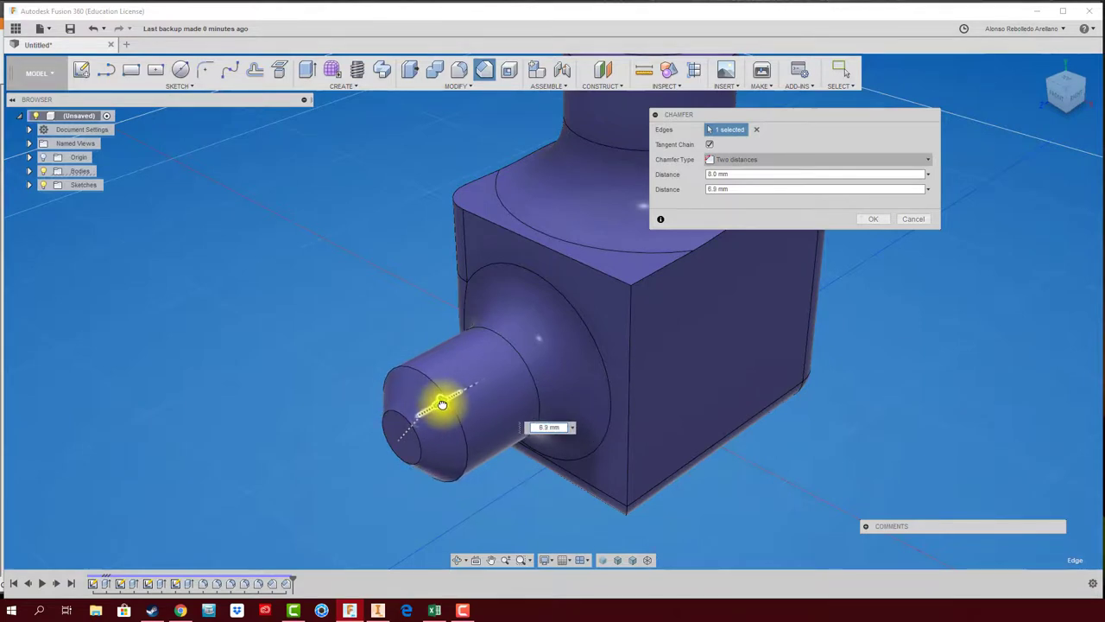
click(707, 199)
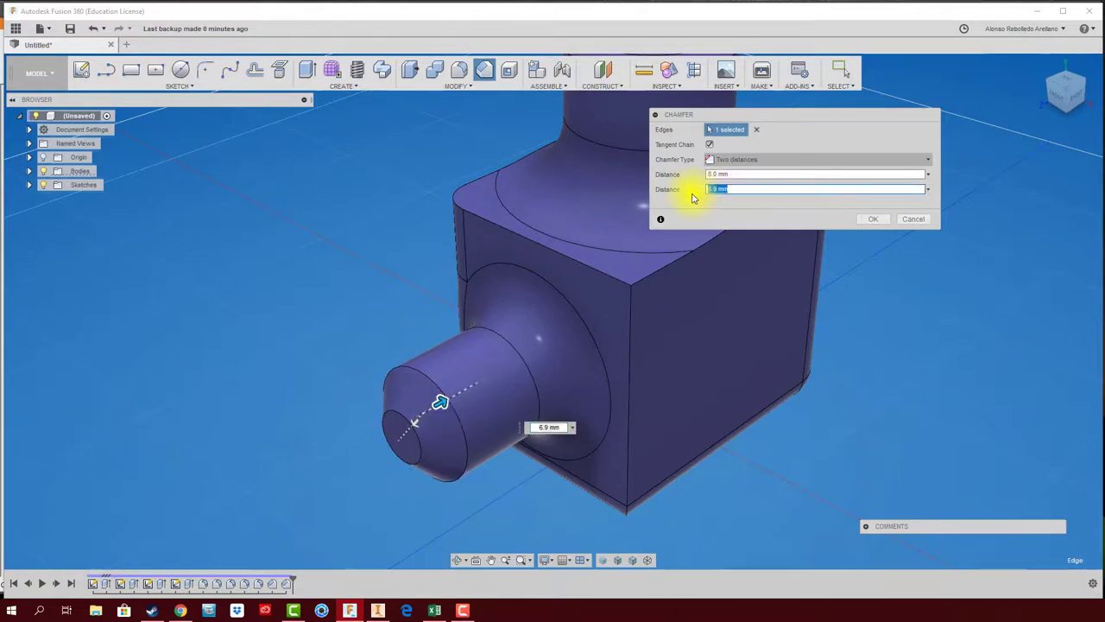
text(5)
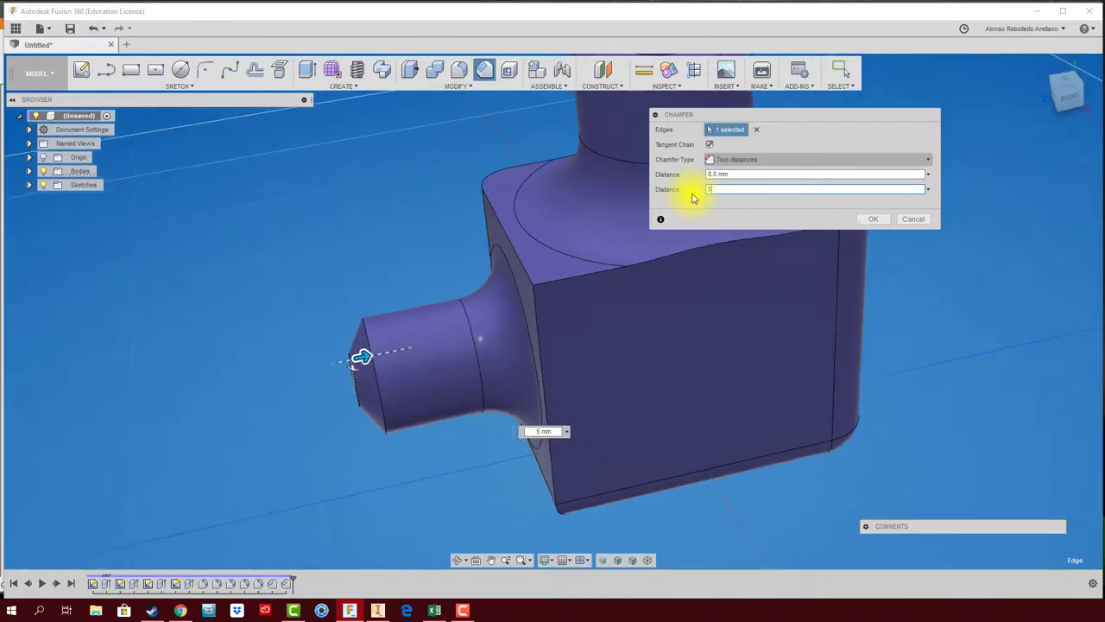
click(875, 220)
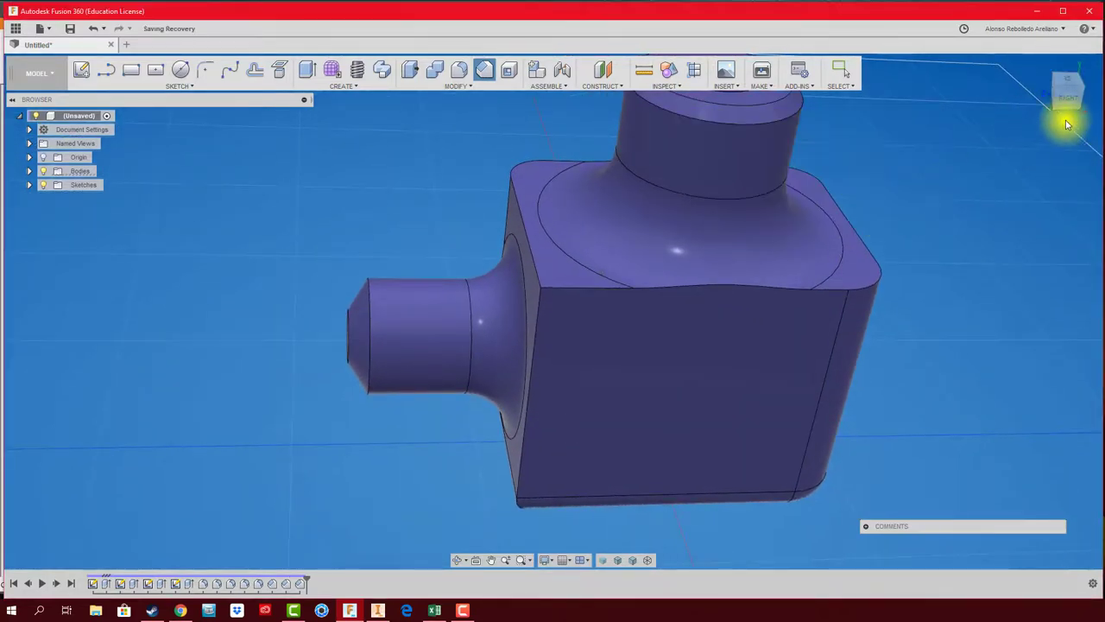
click(1069, 102)
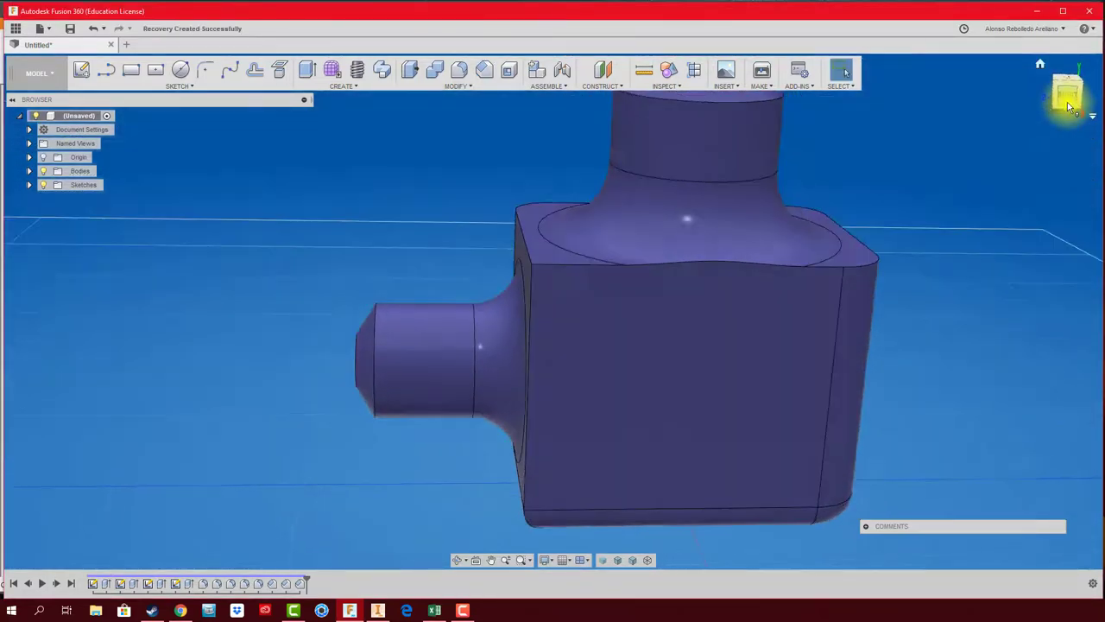
scroll(359, 371, up, 3)
scroll(358, 371, up, 1)
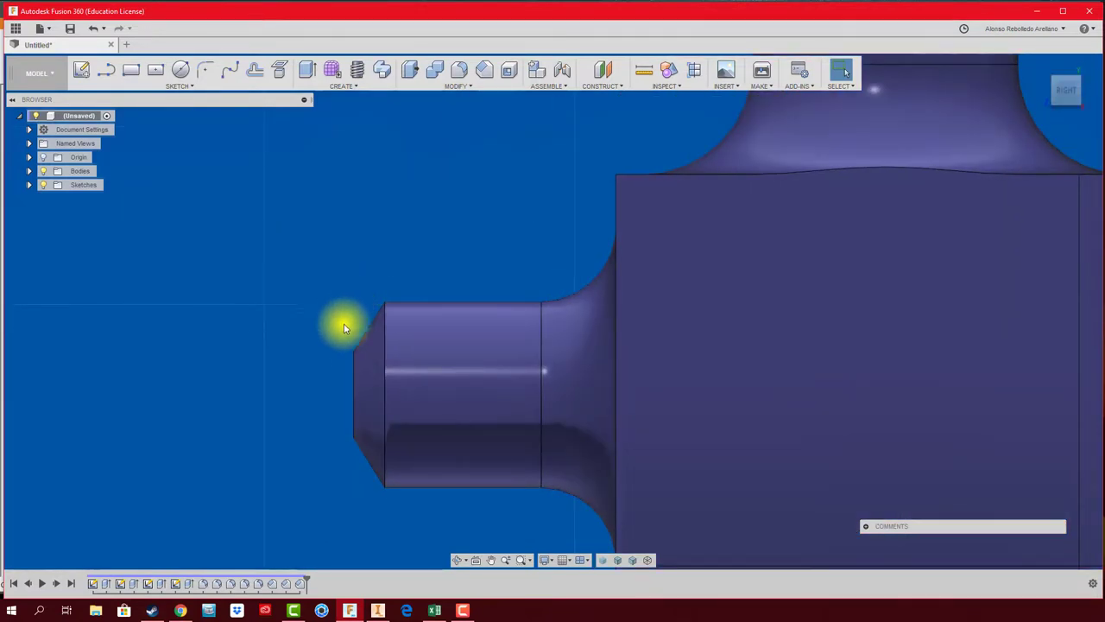
key(F6)
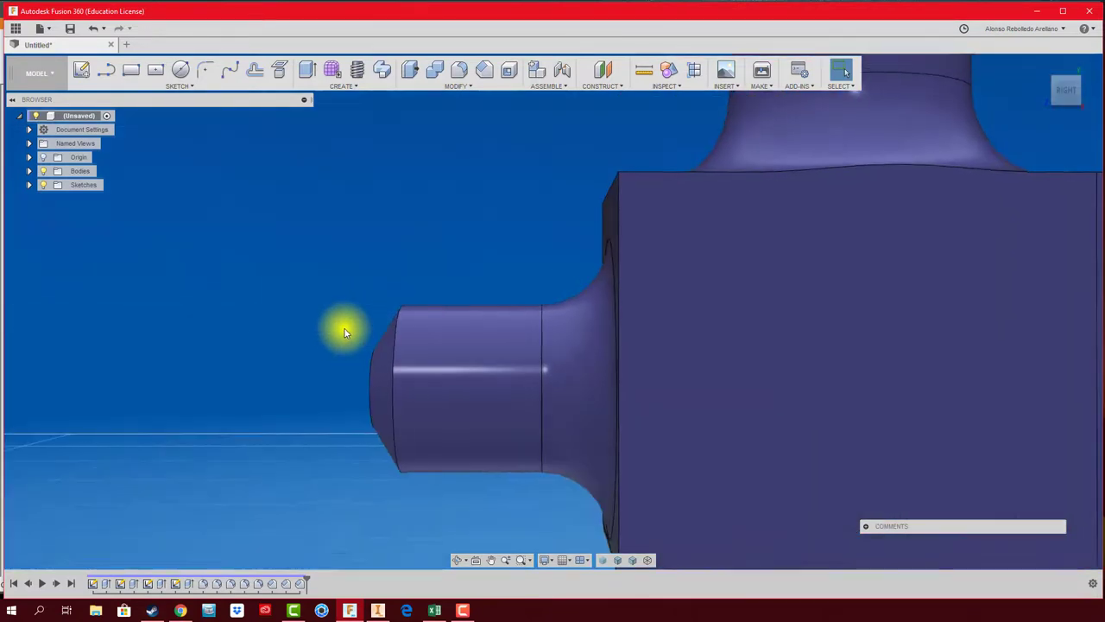
key(F6)
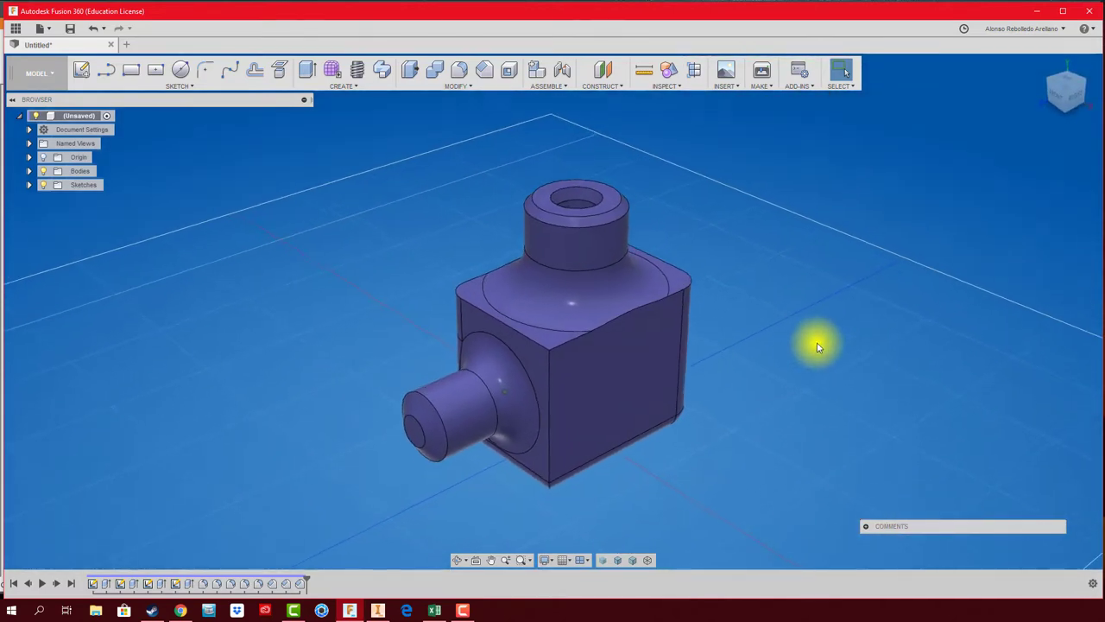